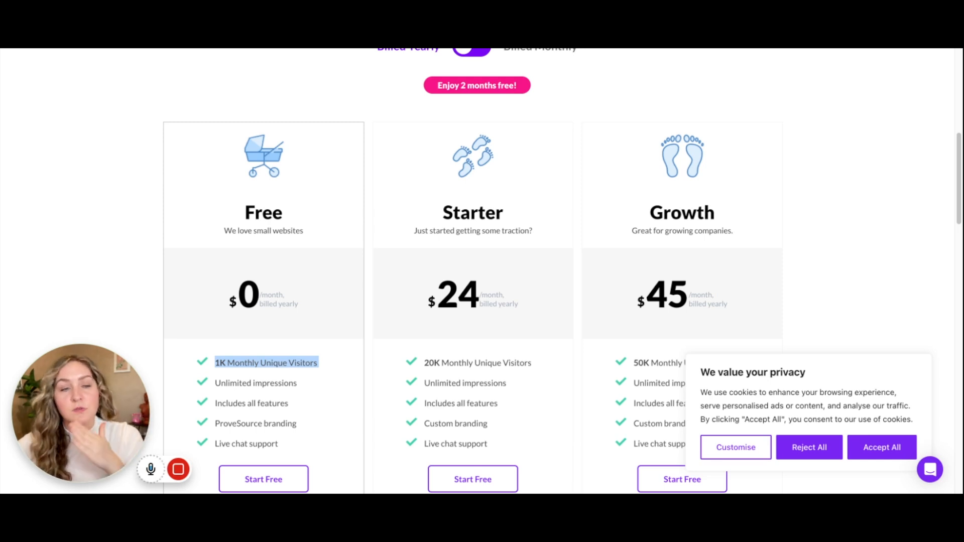
Start the Free plan with 1K monthly unique visitors and sign up for a new ProveSource account
left_click(235, 377)
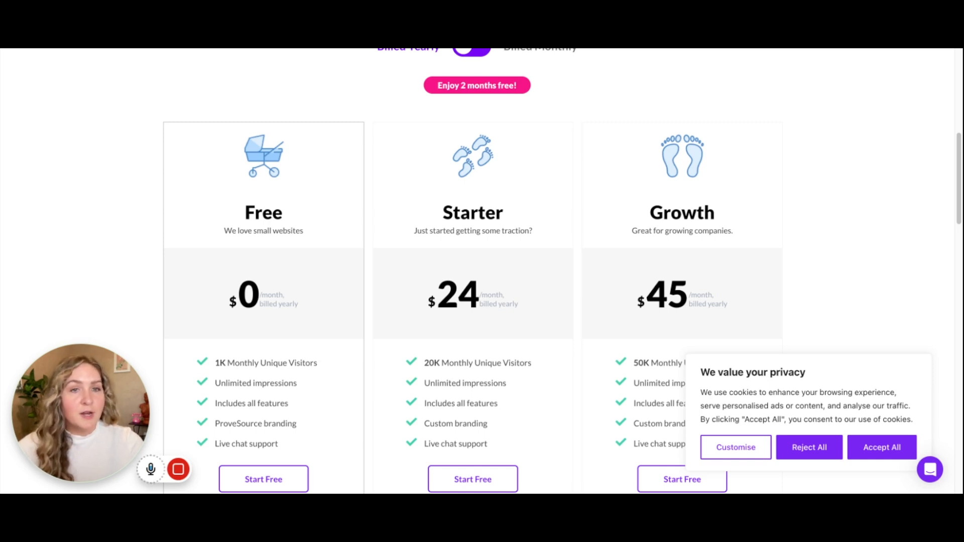
left_click_drag(215, 362, 320, 375)
scroll(303, 318, "down", 2)
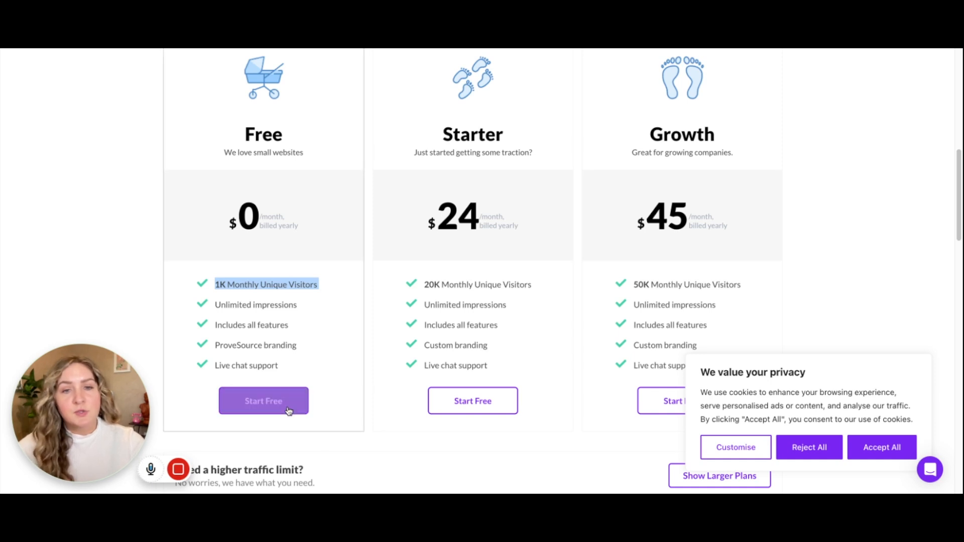
left_click(317, 425)
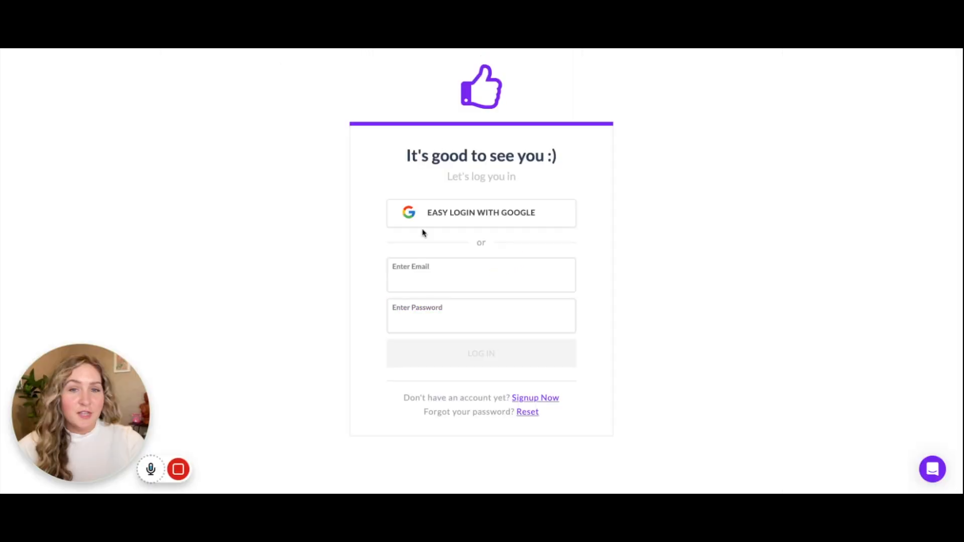
left_click(533, 399)
left_click(373, 324)
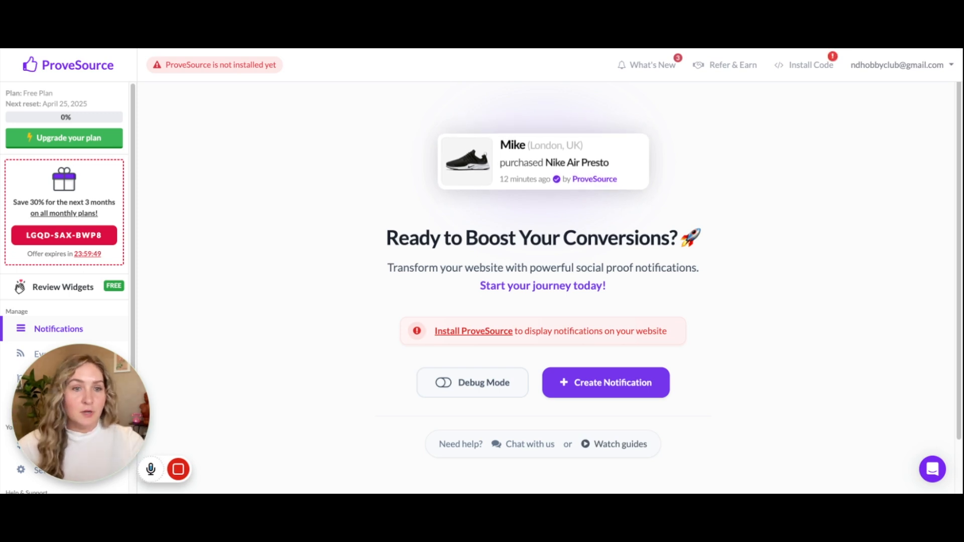
Search the install-code integrations for "kajabi" and open the Kajabi setup instructions
left_click_drag(75, 392, 215, 391)
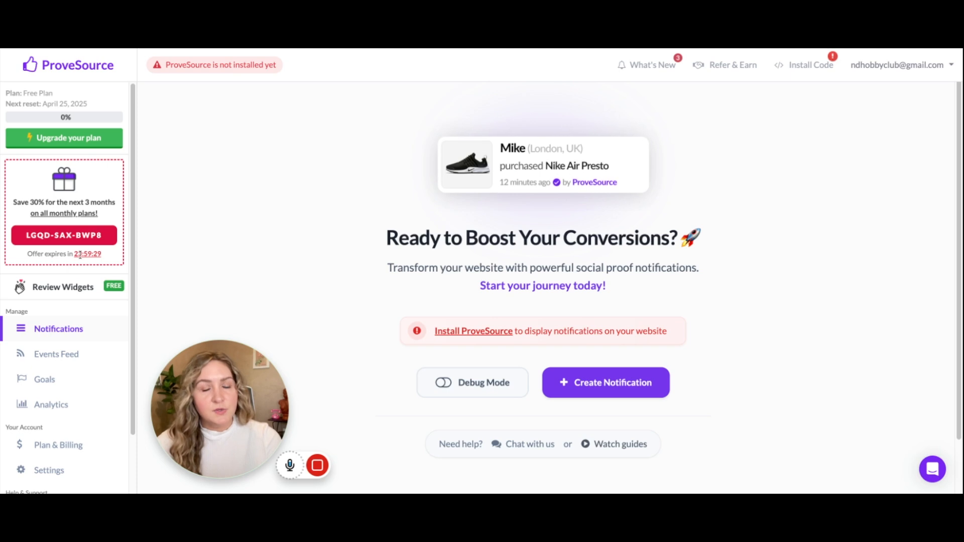
scroll(86, 290, "down", 2)
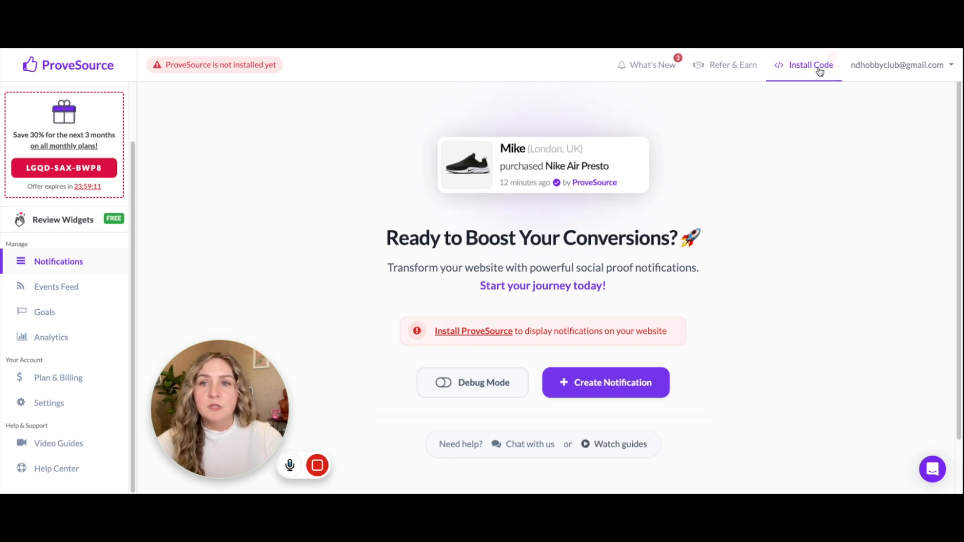
left_click(836, 74)
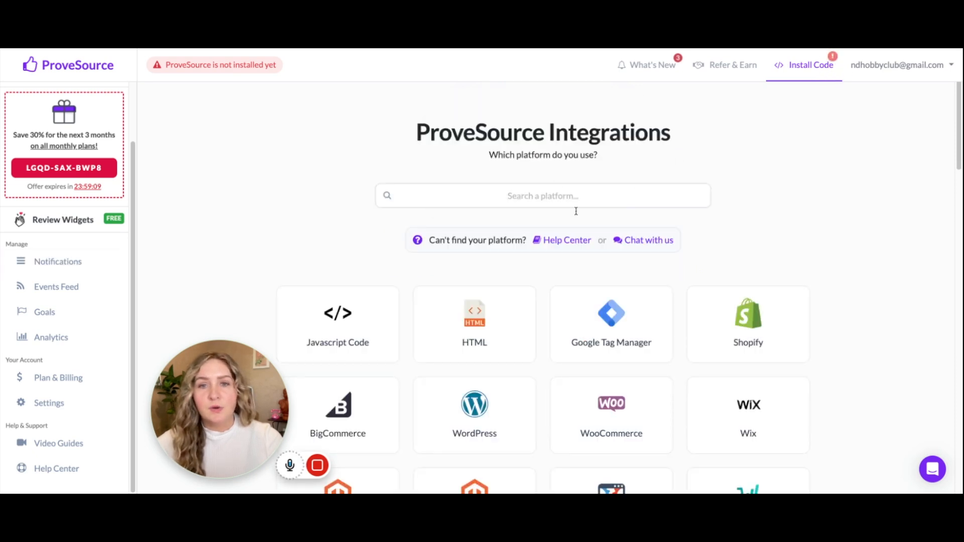
scroll(773, 217, "down", 3)
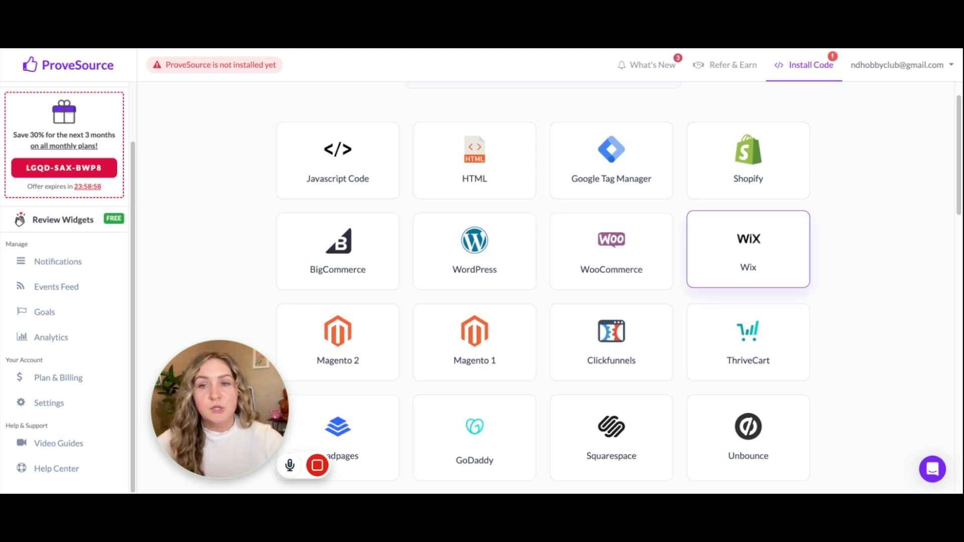
scroll(652, 284, "down", 8)
scroll(630, 256, "up", 11)
left_click(505, 195)
type("kajabi")
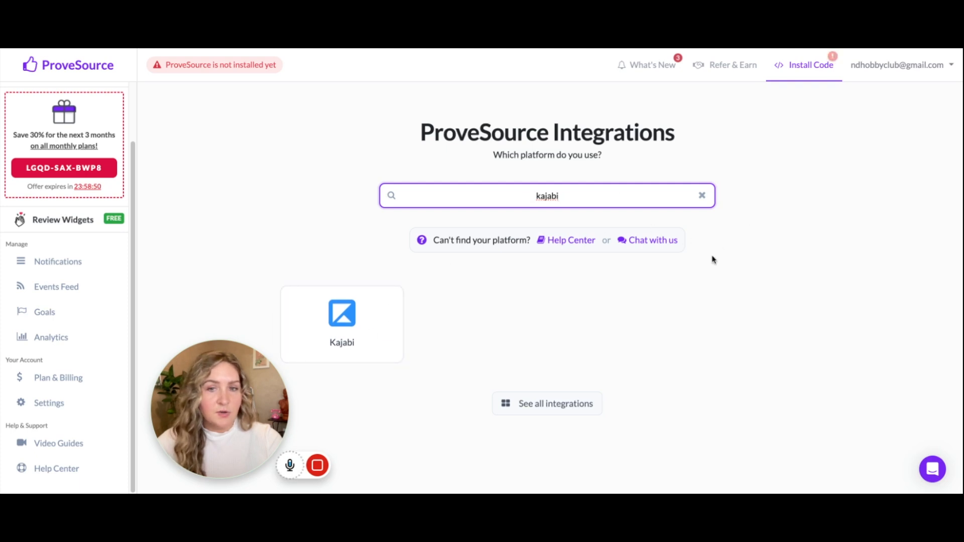
left_click(323, 315)
Copy the ProveSource code with tags meant for Kajabi Page Scripts
left_click_drag(245, 380, 693, 377)
scroll(397, 301, "down", 3)
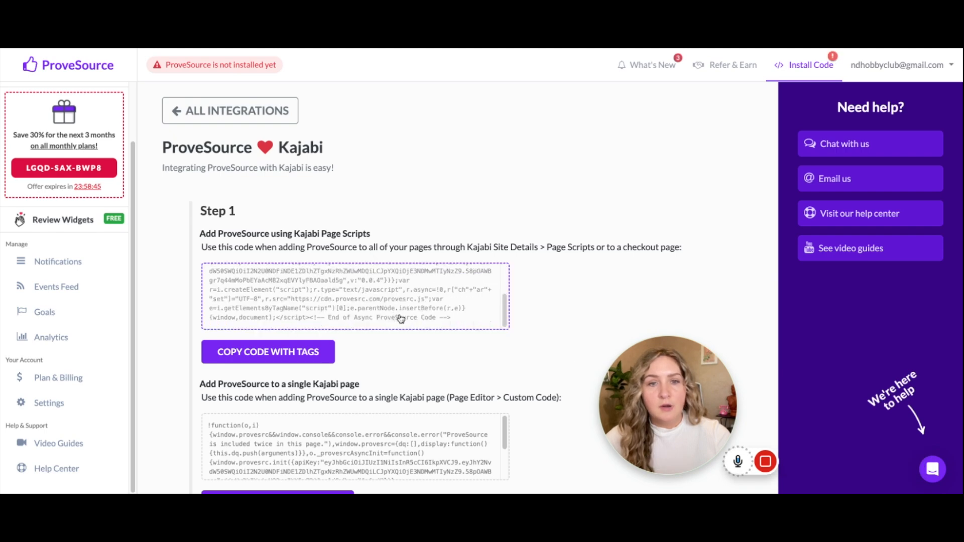
scroll(400, 319, "down", 2)
scroll(439, 286, "up", 2)
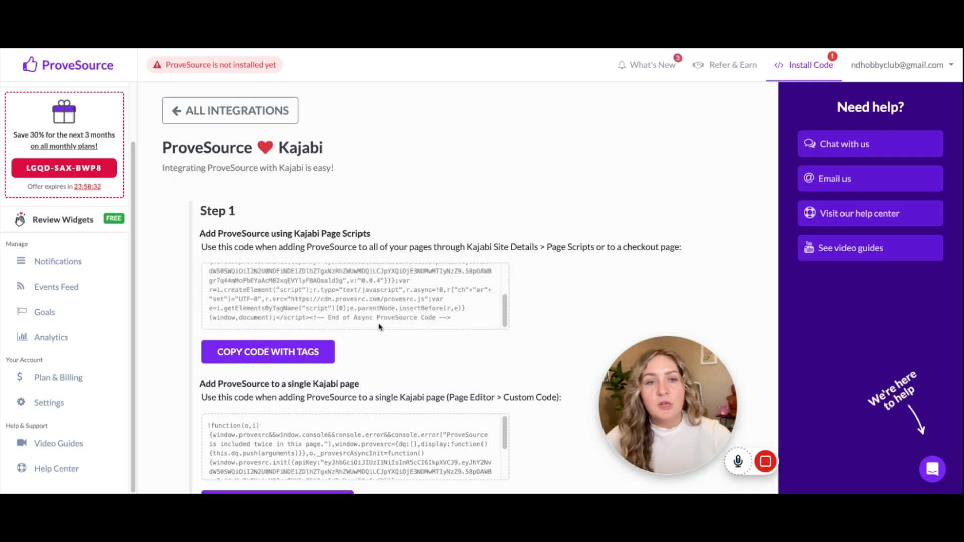
scroll(421, 314, "down", 1)
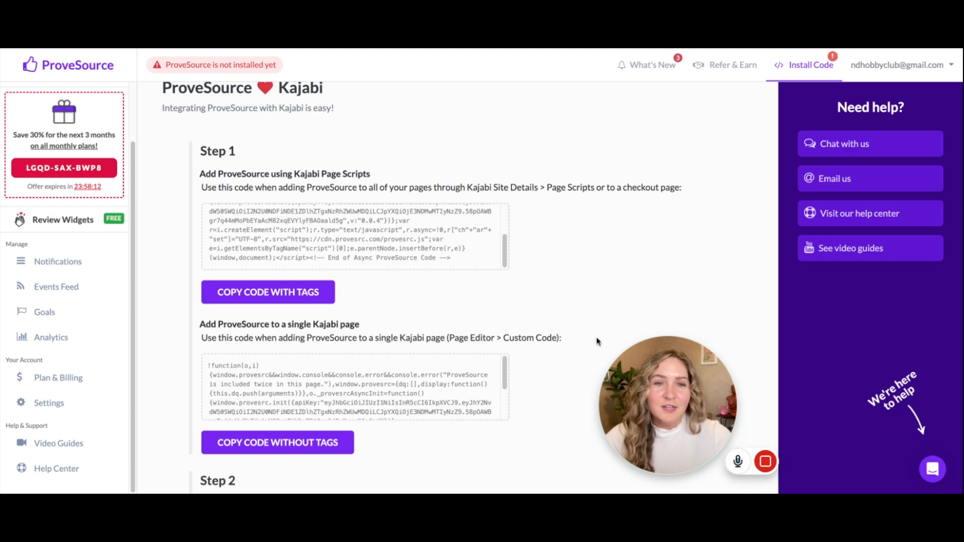
left_click(227, 292)
left_click(306, 291)
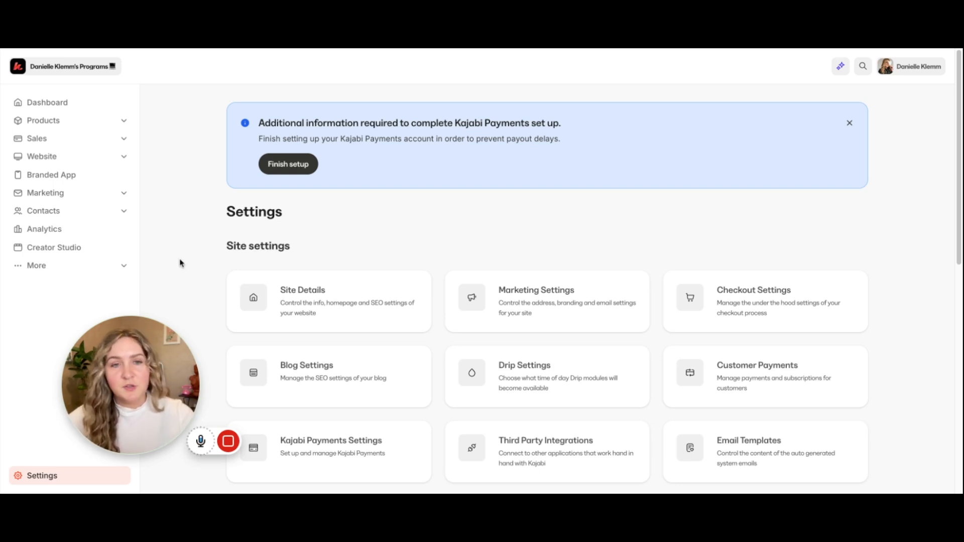
In Kajabi's Site Details settings, paste the copied ProveSource code at the end of the Header Page Scripts
left_click(341, 313)
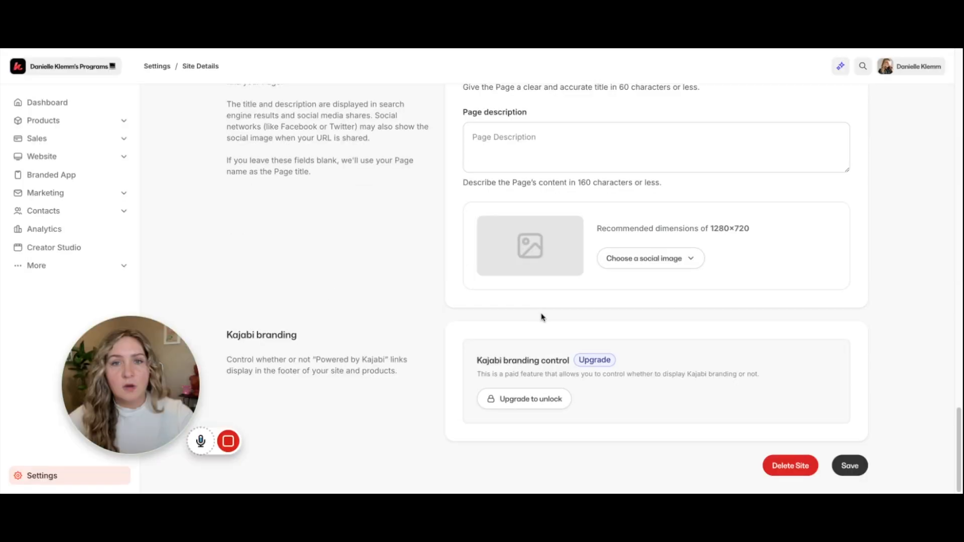
scroll(540, 315, "up", 5)
left_click_drag(460, 150, 554, 150)
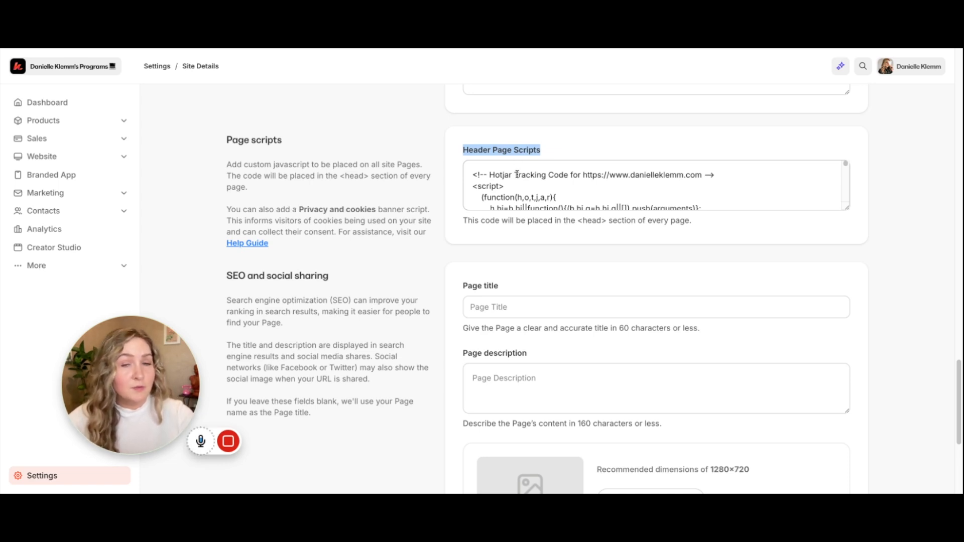
scroll(523, 194, "down", 10)
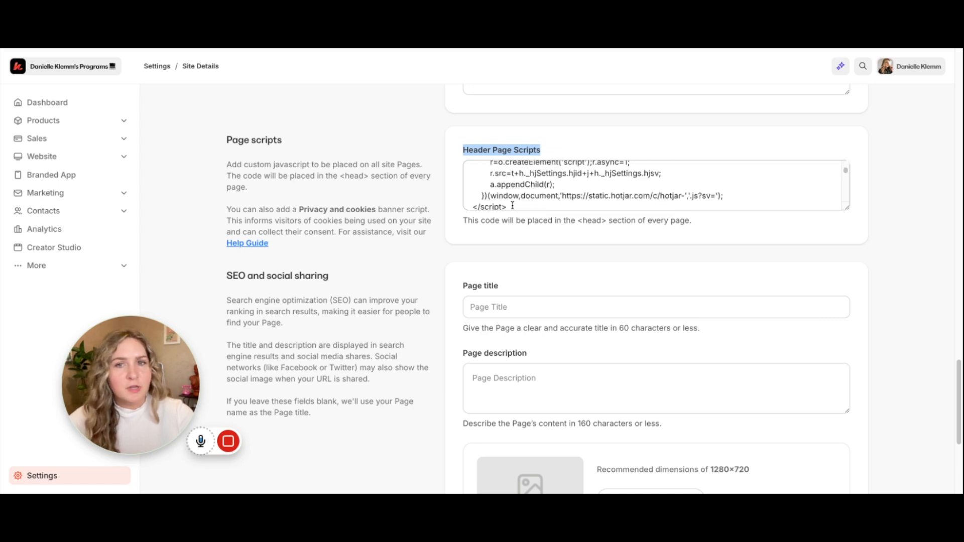
left_click(529, 186)
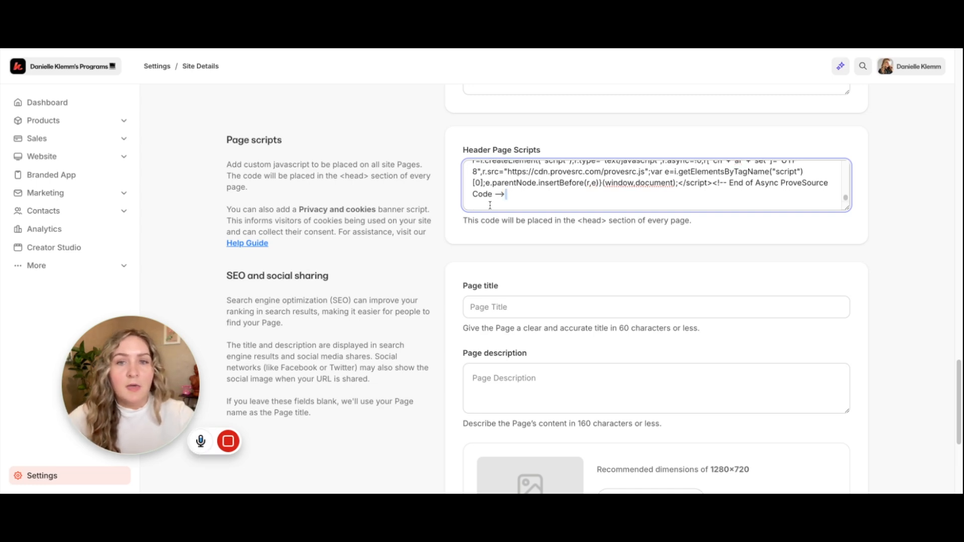
scroll(506, 194, "down", 5)
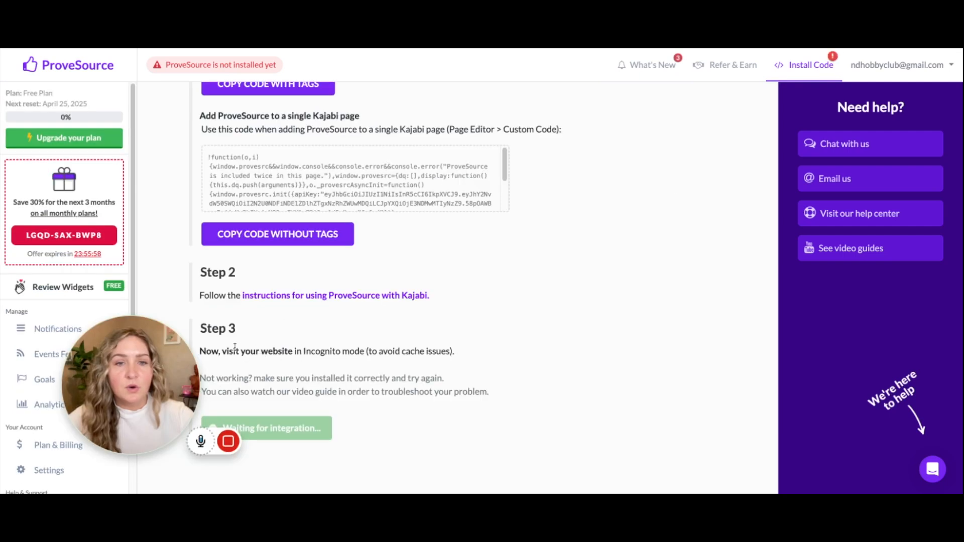
Review Step 3 of ProveSource's Kajabi instructions about visiting the website in Incognito mode
left_click_drag(236, 351, 350, 403)
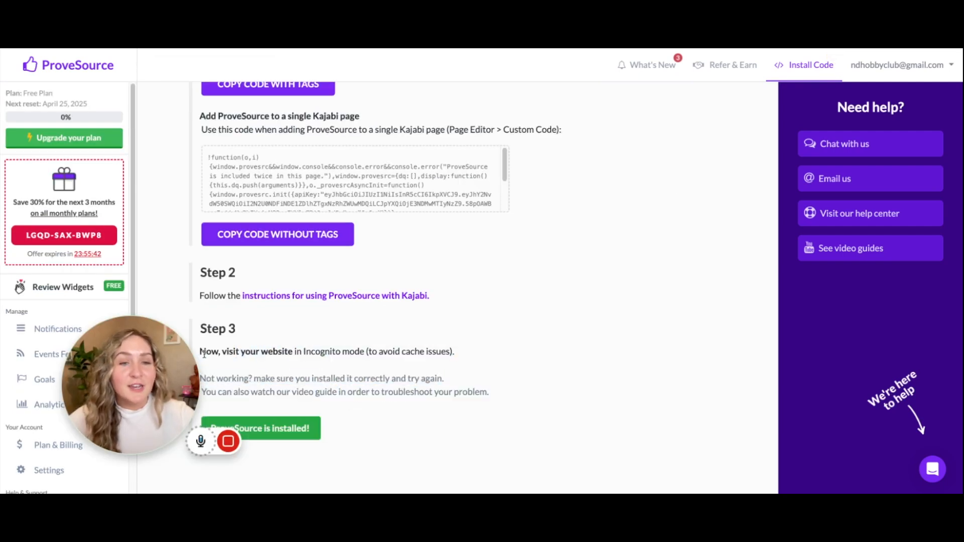
left_click_drag(204, 354, 344, 360)
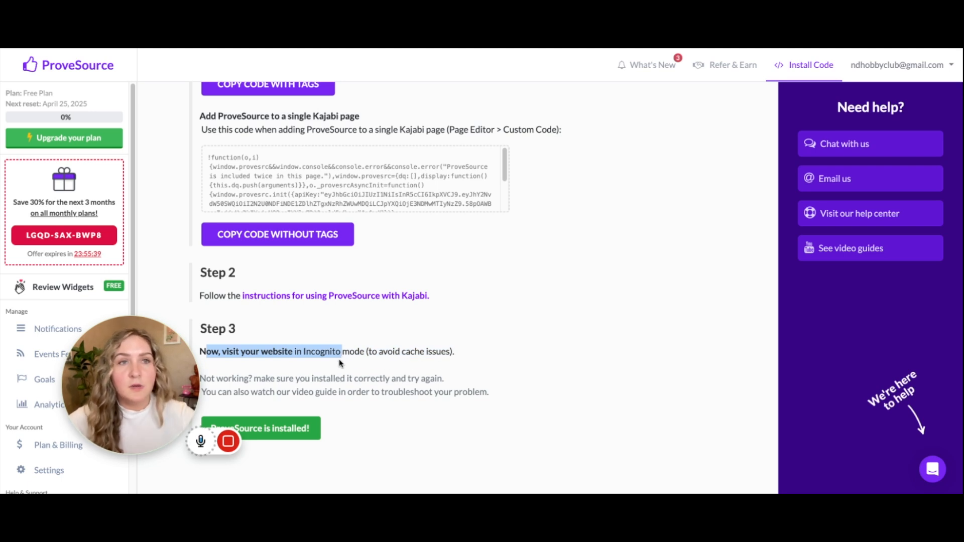
left_click(341, 363)
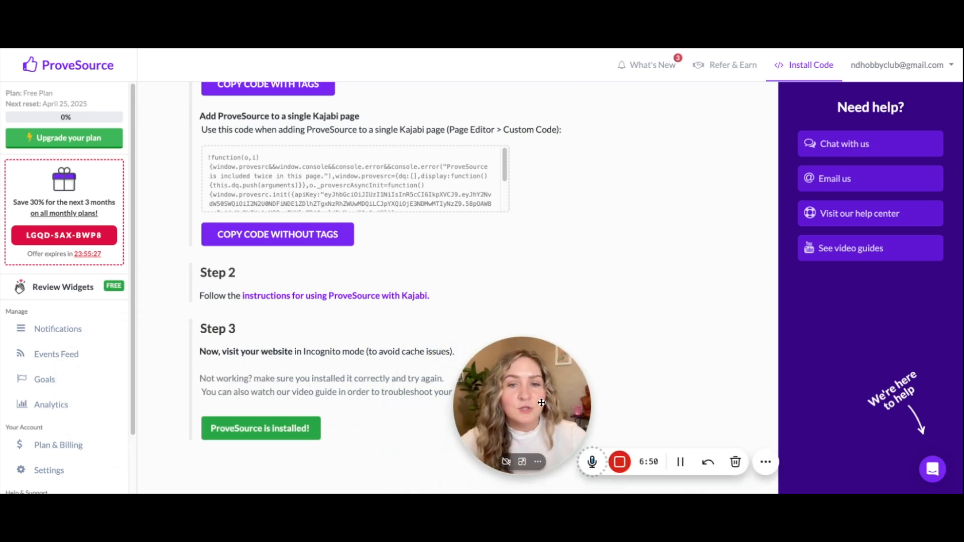
Start creating a new notification and choose the Stream type for showing recent individual customer actions
left_click(75, 326)
left_click_drag(571, 411, 263, 410)
left_click(613, 336)
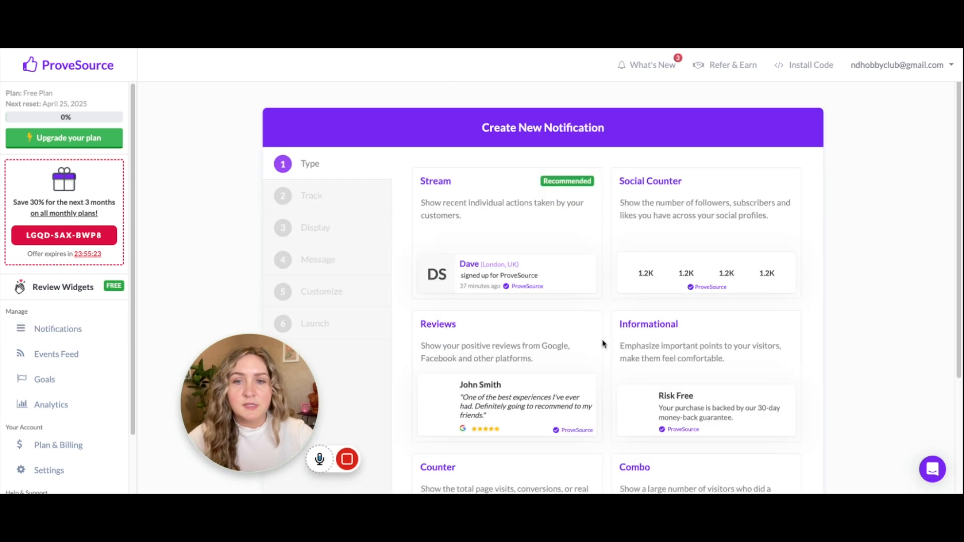
left_click_drag(251, 375, 889, 126)
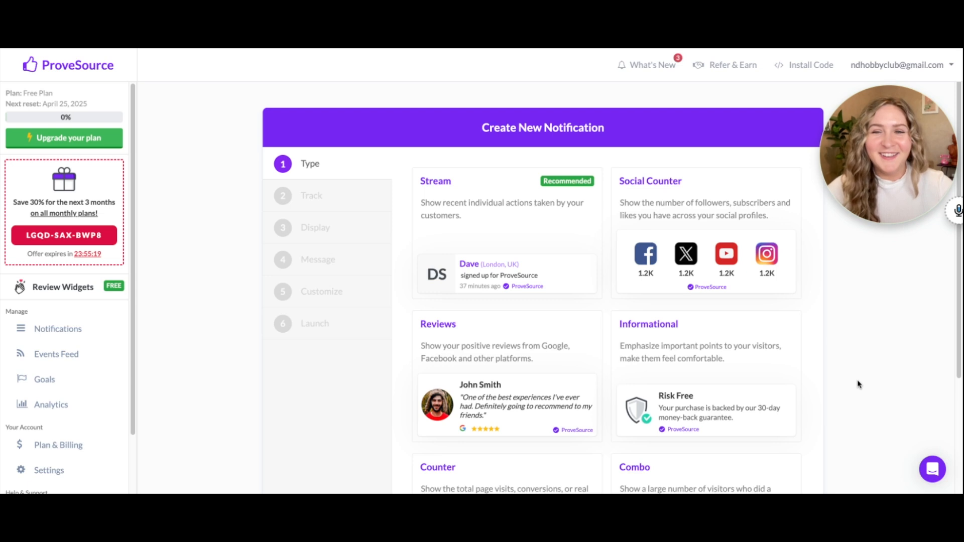
scroll(462, 249, "down", 2)
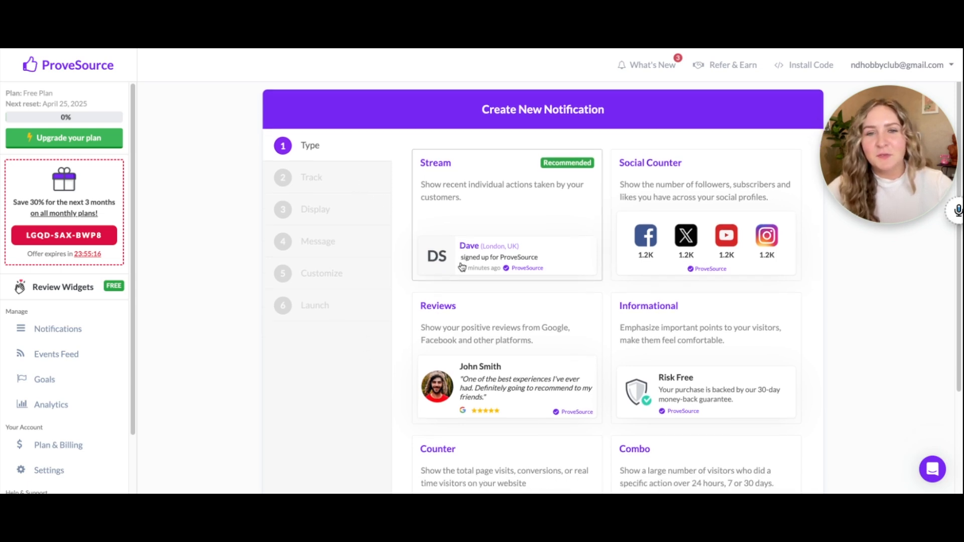
scroll(549, 405, "down", 2)
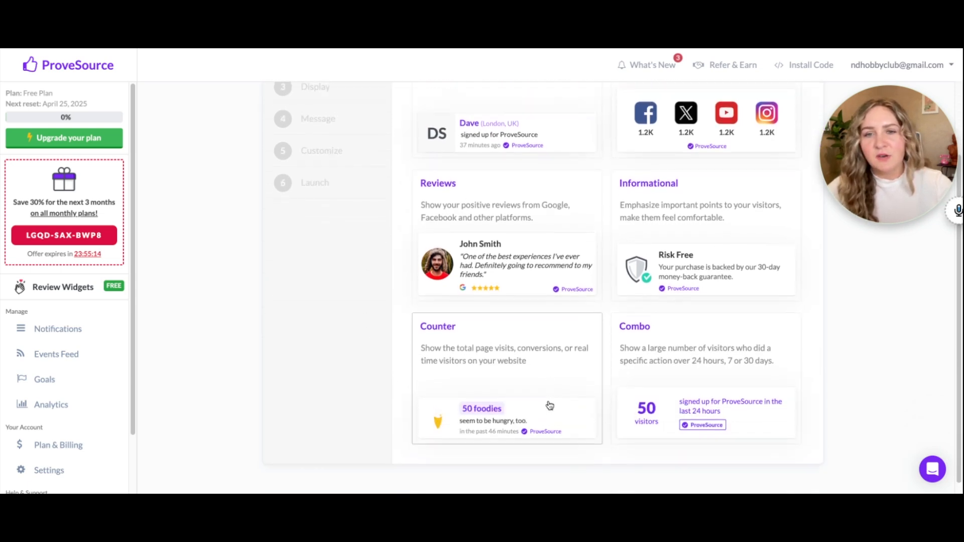
scroll(541, 309, "up", 2)
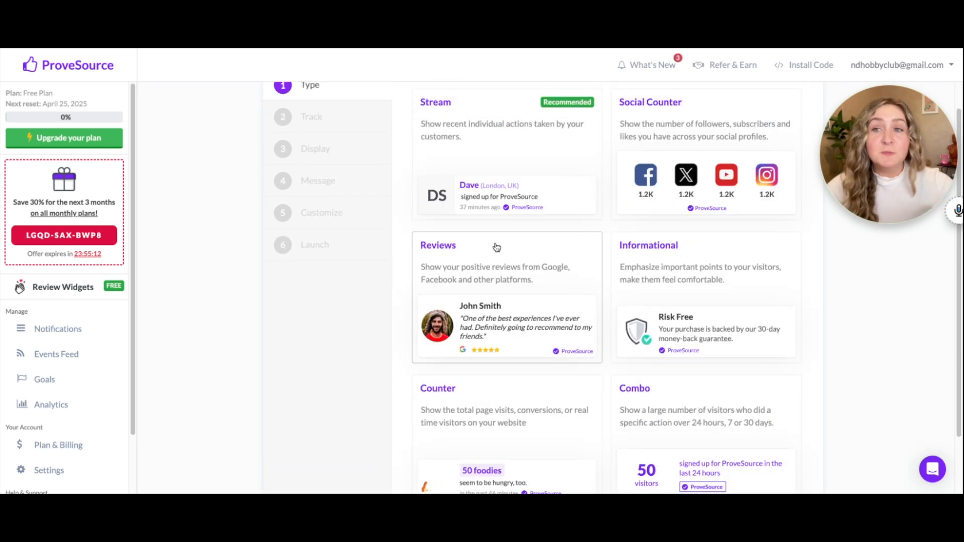
left_click(474, 124)
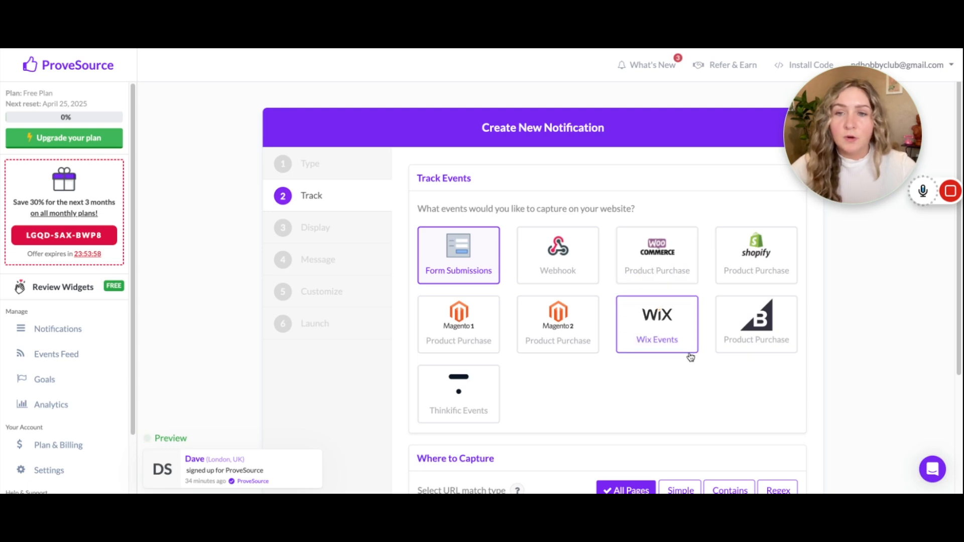
Choose Webhook as the event to track for the Stream notification and review its webhook endpoint options
left_click(573, 266)
scroll(550, 281, "down", 4)
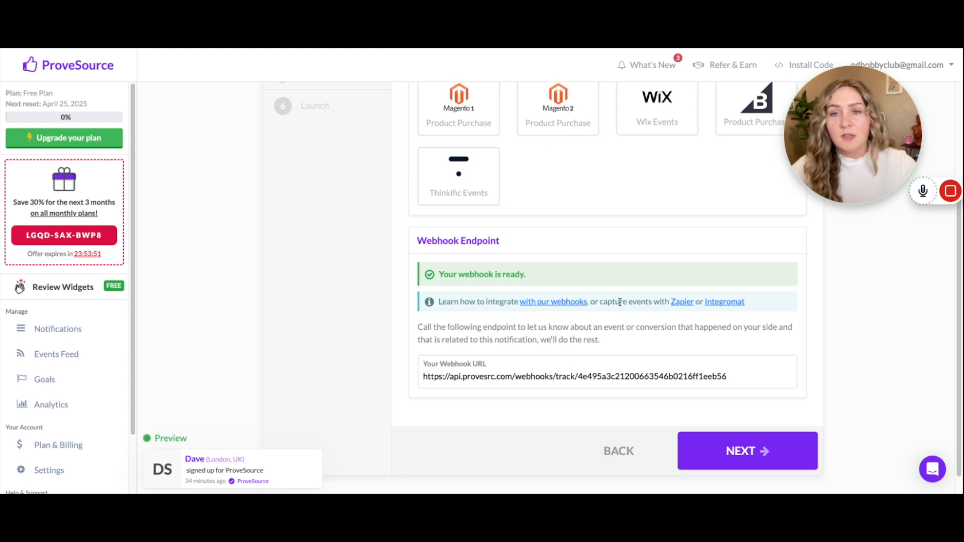
left_click_drag(619, 302, 668, 316)
left_click(654, 319)
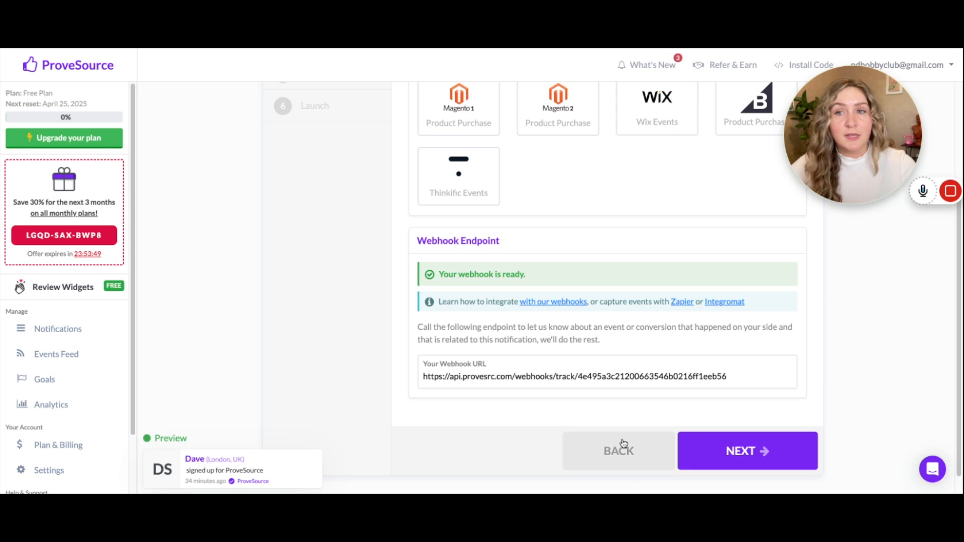
scroll(462, 239, "up", 4)
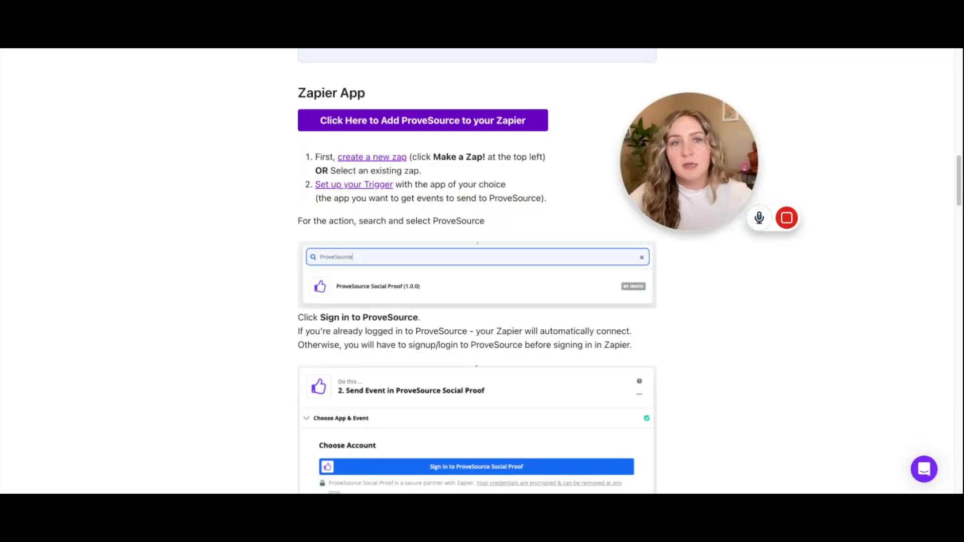
Review the "Setup a Custom Webhook with Zapier" guide and follow its Zapier App link to add ProveSource to Zapier
scroll(256, 73, "up", 10)
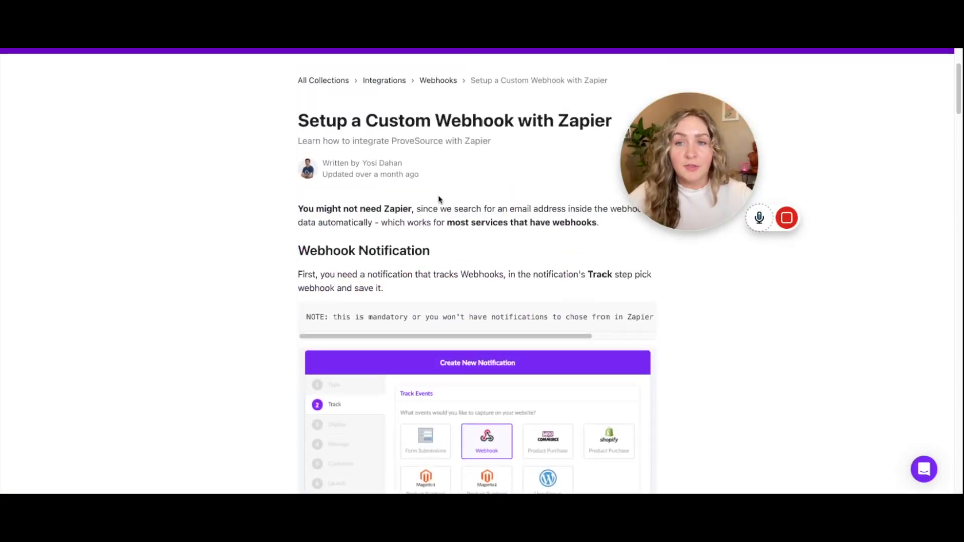
left_click_drag(629, 220, 722, 202)
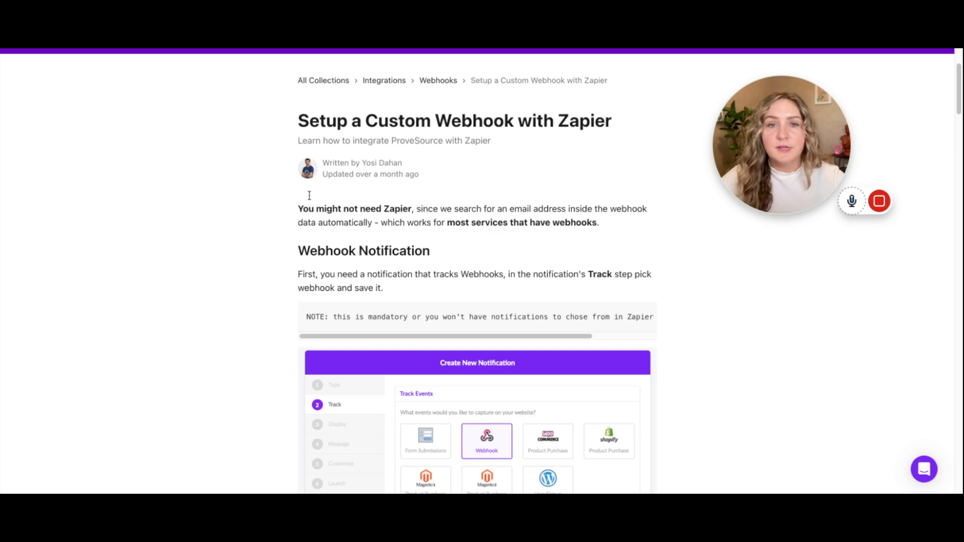
scroll(299, 239, "down", 5)
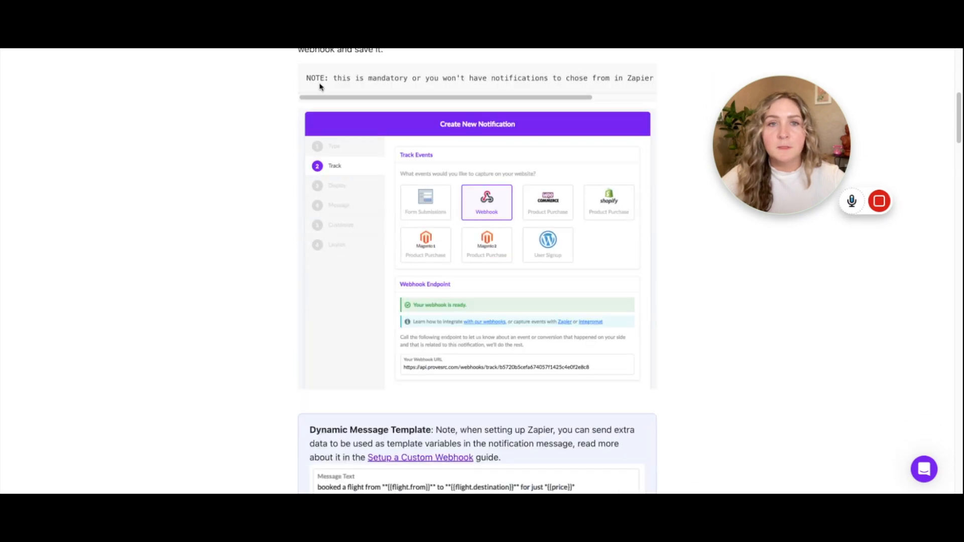
scroll(323, 253, "down", 5)
scroll(323, 254, "down", 2)
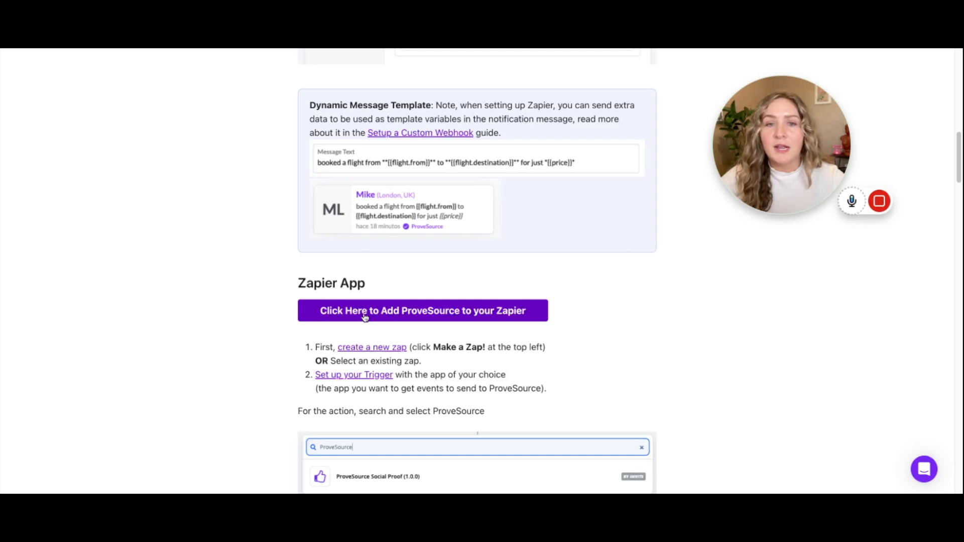
left_click(336, 317)
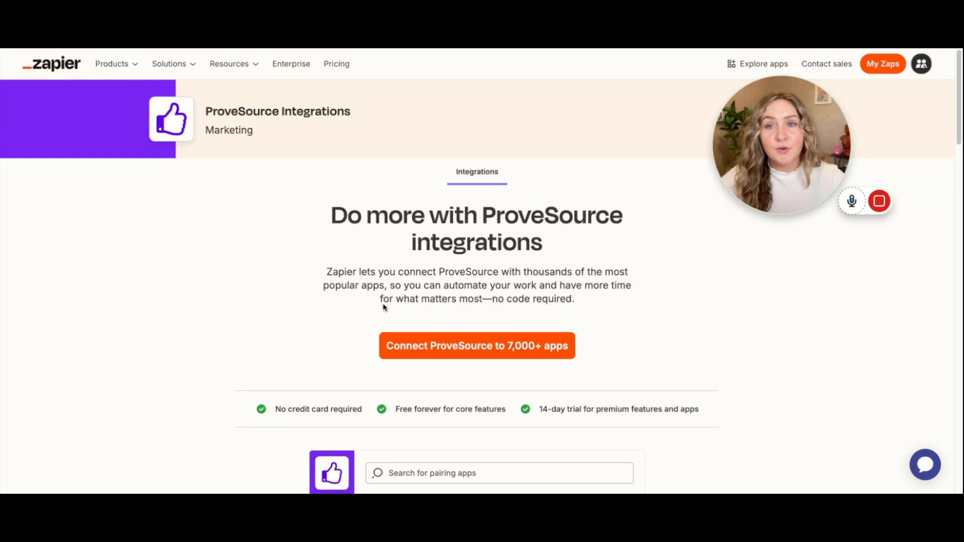
Find Kajabi among the pairing apps and choose it as the app to connect with ProveSource
scroll(302, 273, "down", 5)
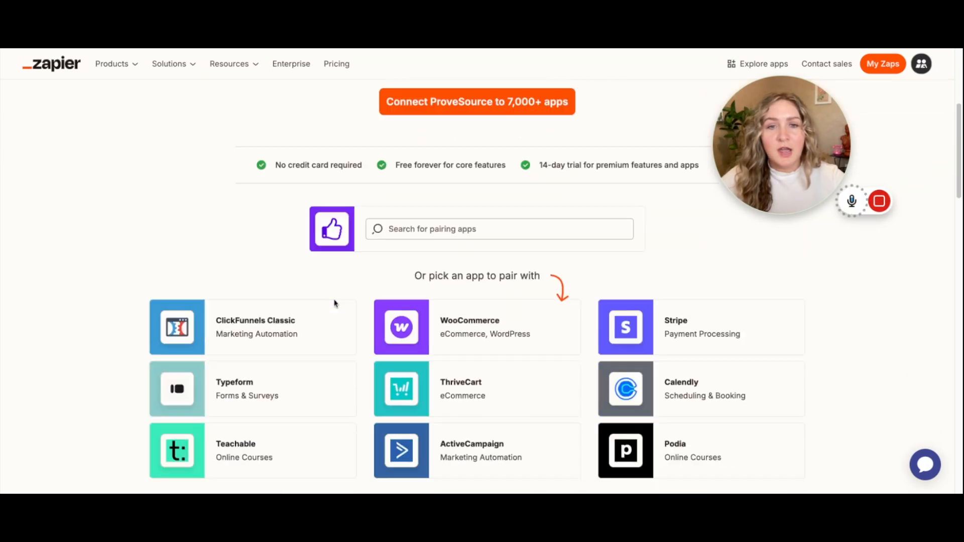
left_click(397, 205)
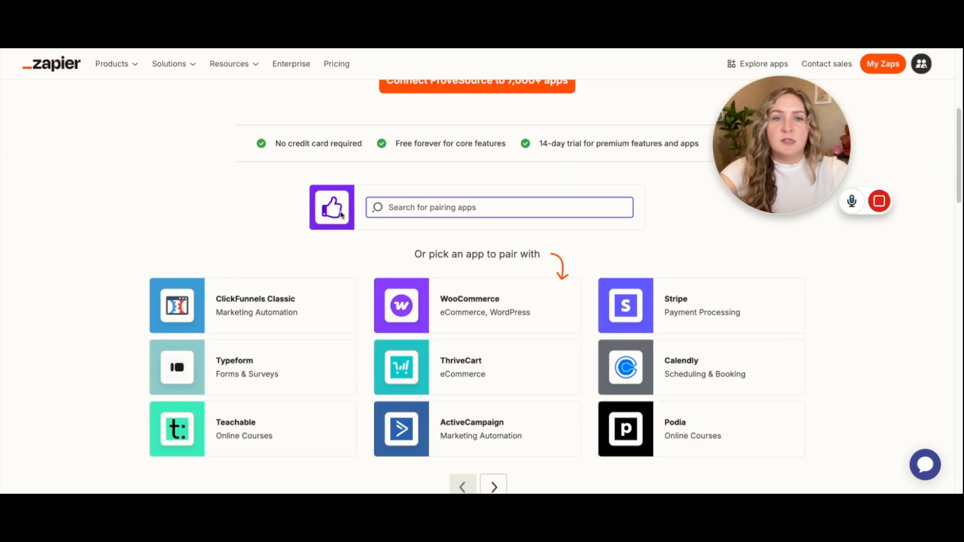
type("kajabi")
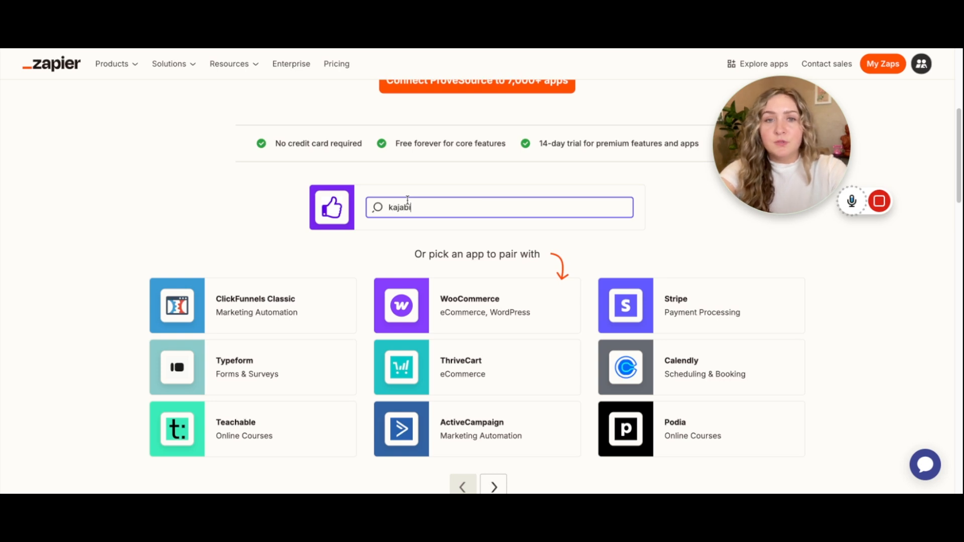
left_click(416, 234)
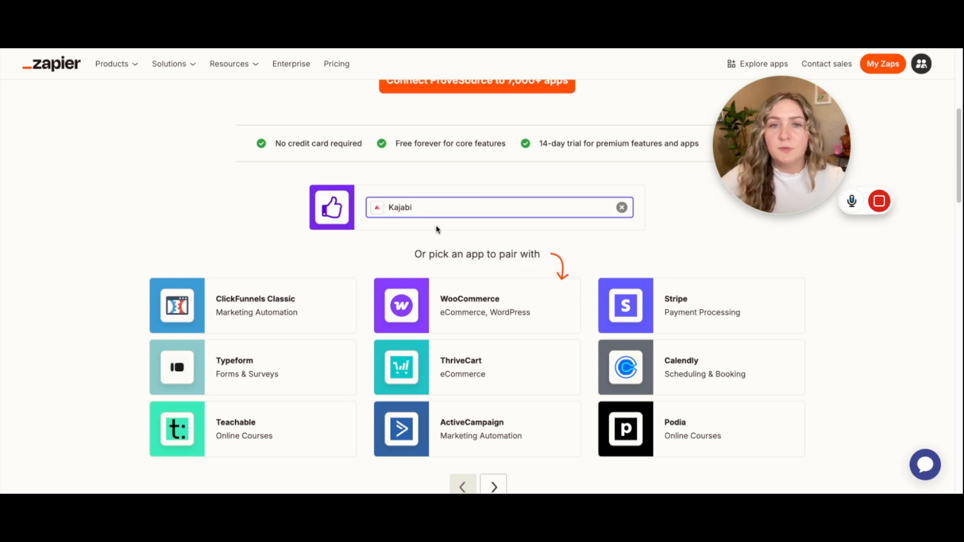
scroll(391, 241, "down", 1)
Create a Zap with Kajabi's New Purchase event as the trigger and ProveSource's Send Event as the action
left_click(437, 234)
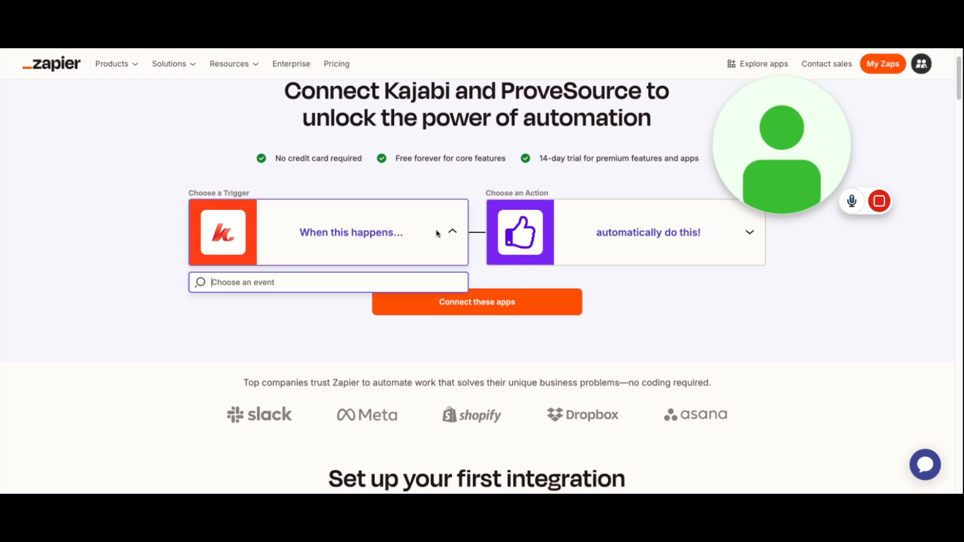
scroll(180, 360, "up", 1)
left_click(329, 304)
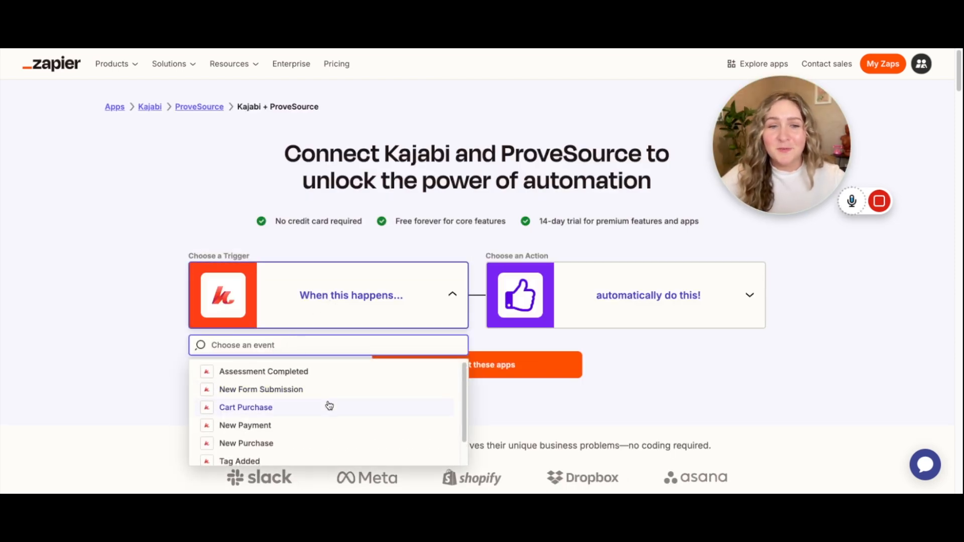
scroll(341, 426, "down", 1)
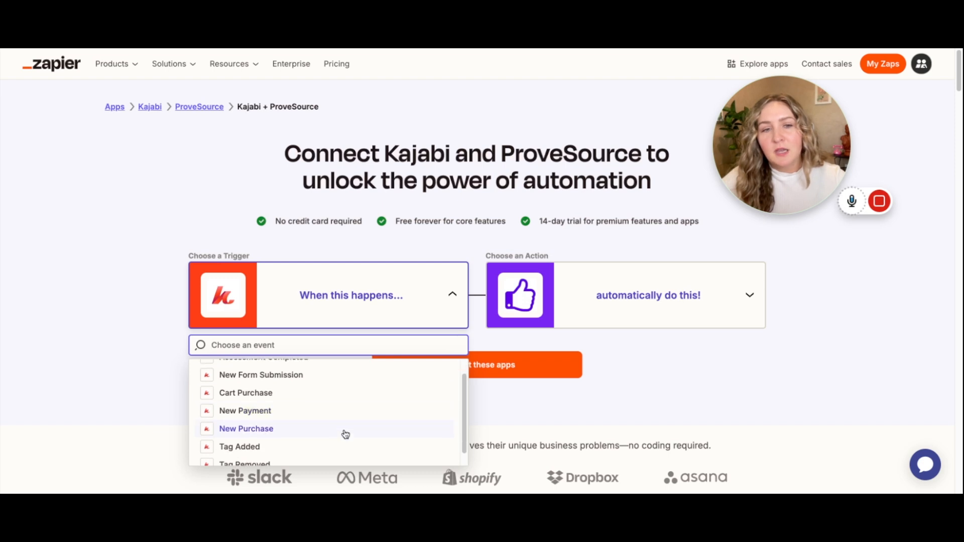
left_click(341, 431)
left_click(579, 377)
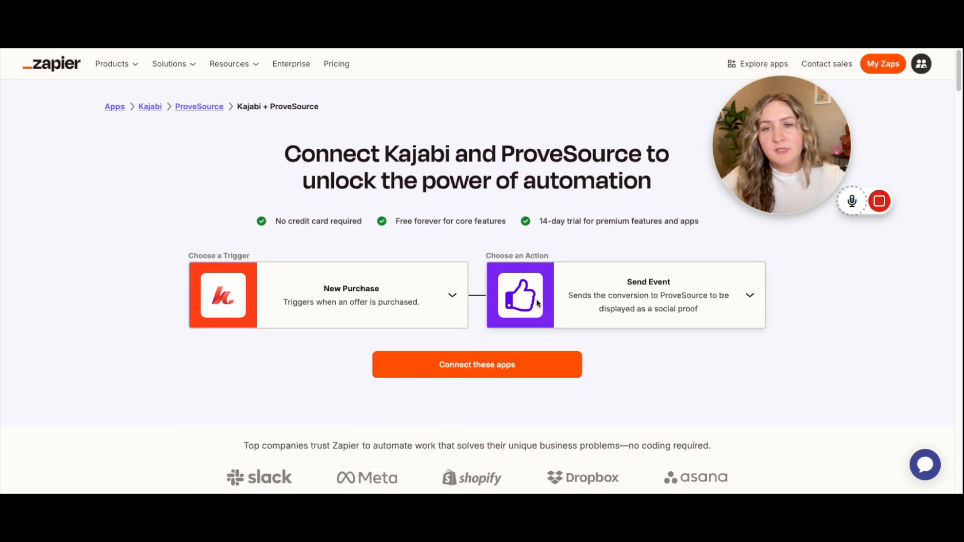
left_click(430, 371)
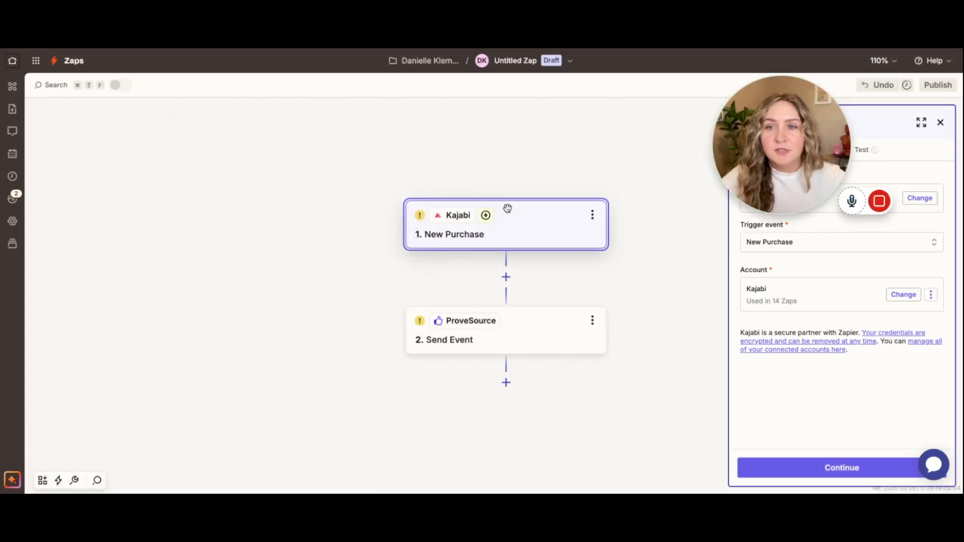
Configure the Kajabi trigger with the programs site and the Booked Out Sales System 4 Month offer, and complete its test stage
left_click(813, 475)
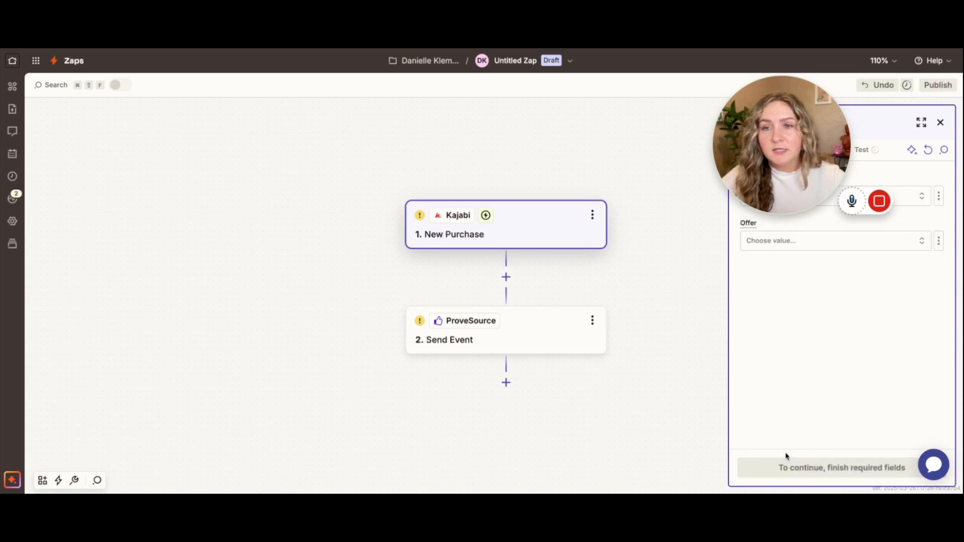
left_click_drag(822, 122, 148, 362)
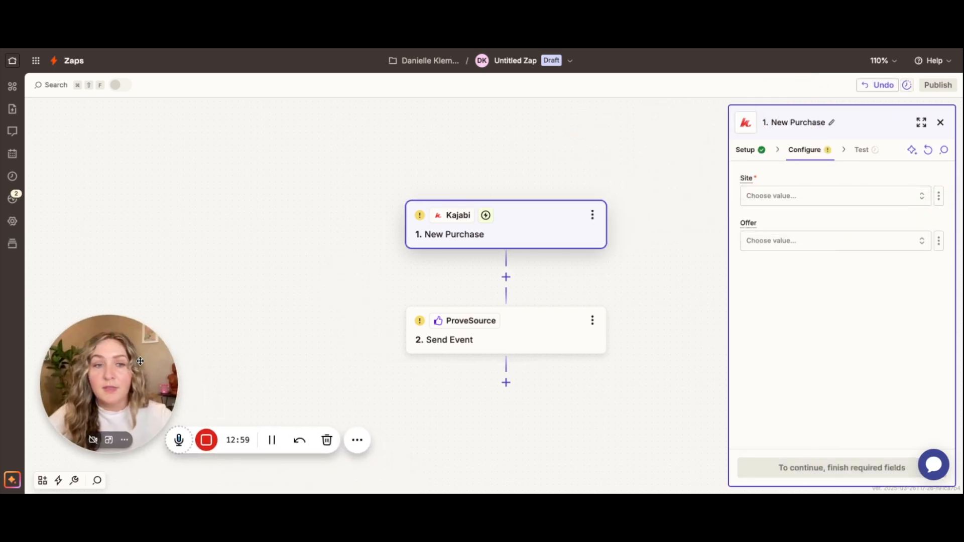
left_click(772, 246)
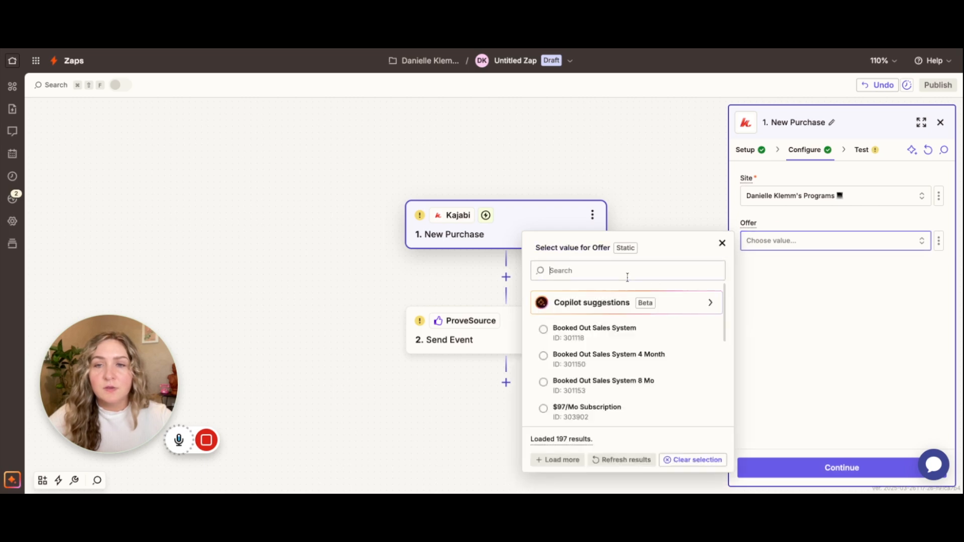
left_click(623, 357)
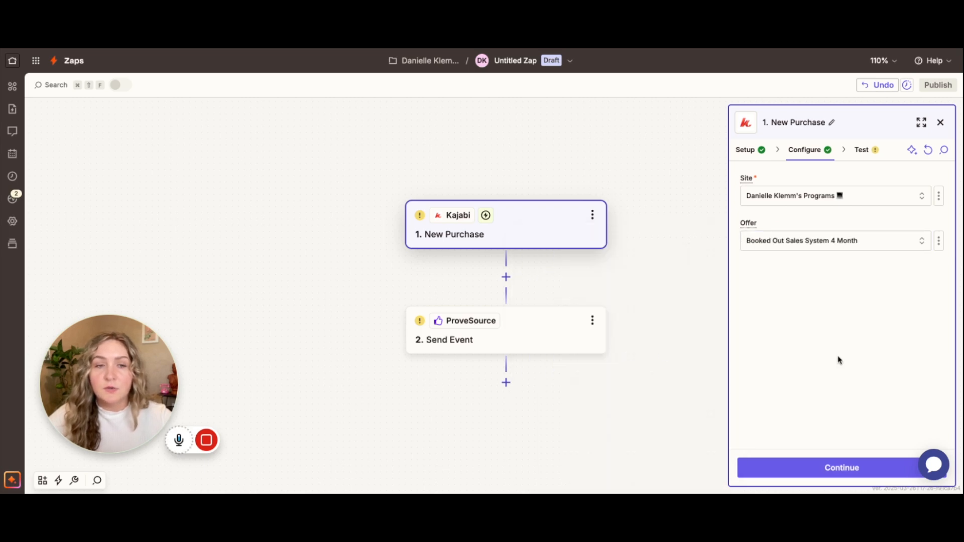
left_click(801, 471)
left_click(779, 475)
left_click(763, 474)
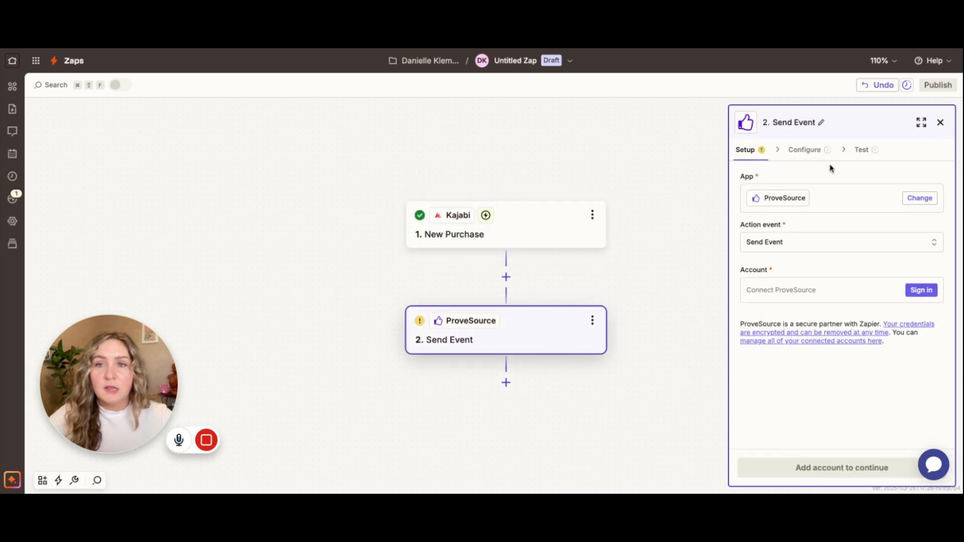
Connect the ProveSource account to the Send Event action and continue to its configuration
left_click(922, 292)
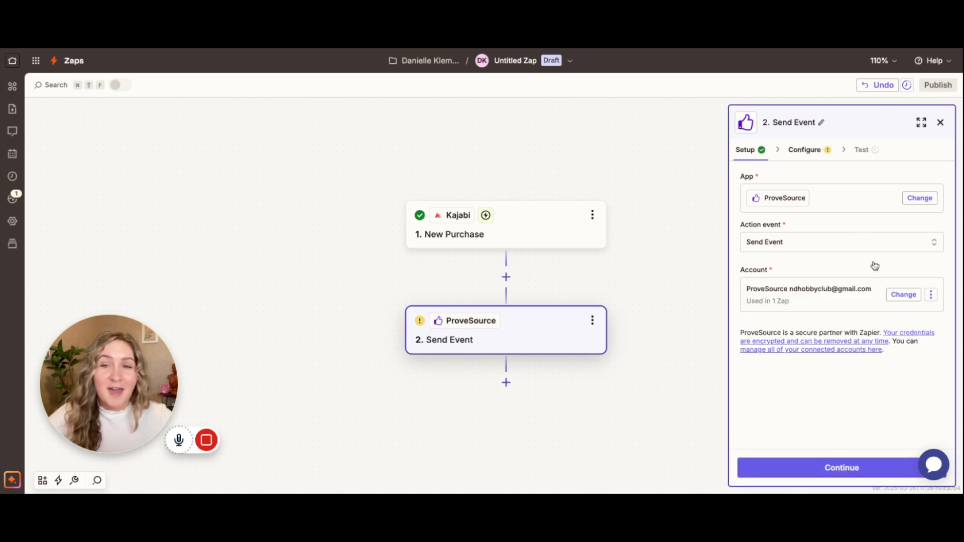
left_click(760, 470)
left_click(785, 197)
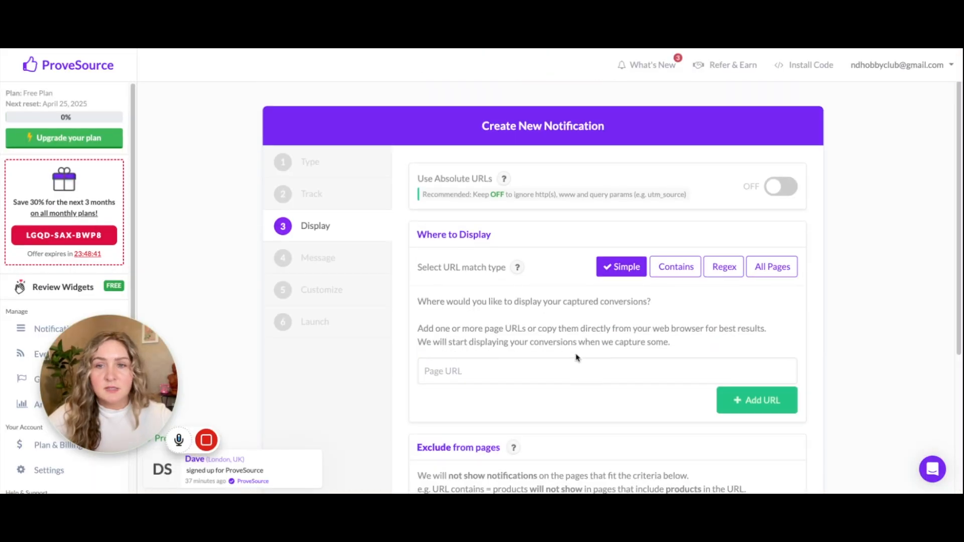
Set the ProveSource notification to display on the website's /1section page URL and continue to the message settings
scroll(577, 311, "down", 2)
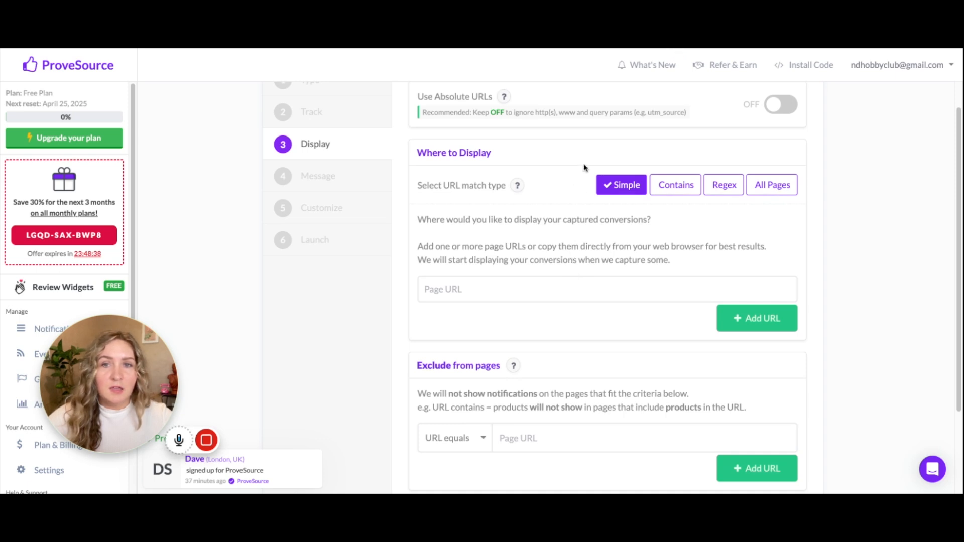
left_click(514, 288)
type("https://www.danielleklemm.com/1section")
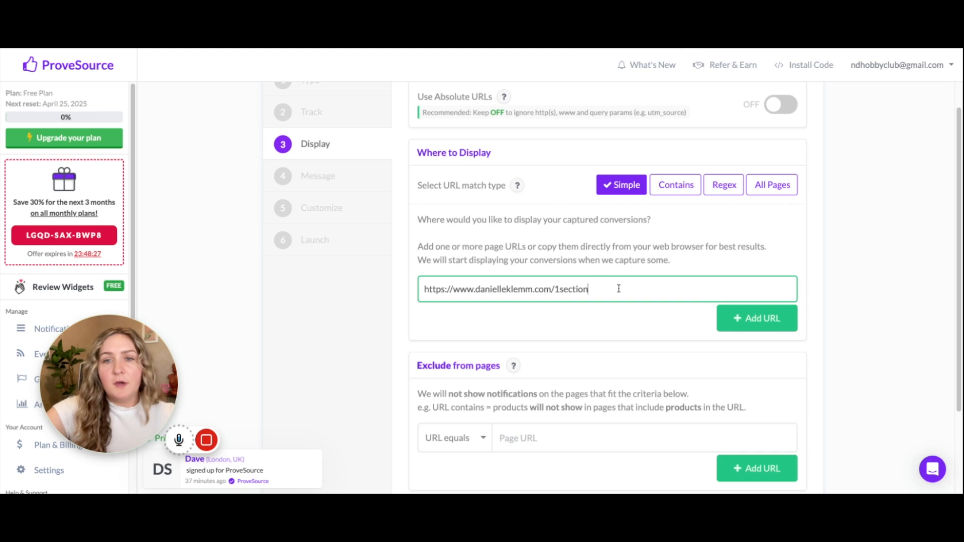
left_click(756, 318)
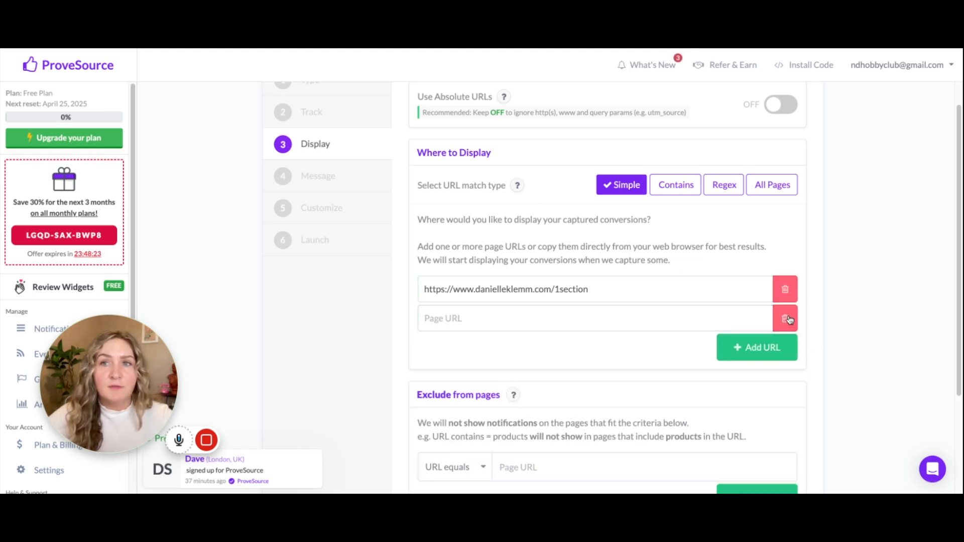
left_click(786, 318)
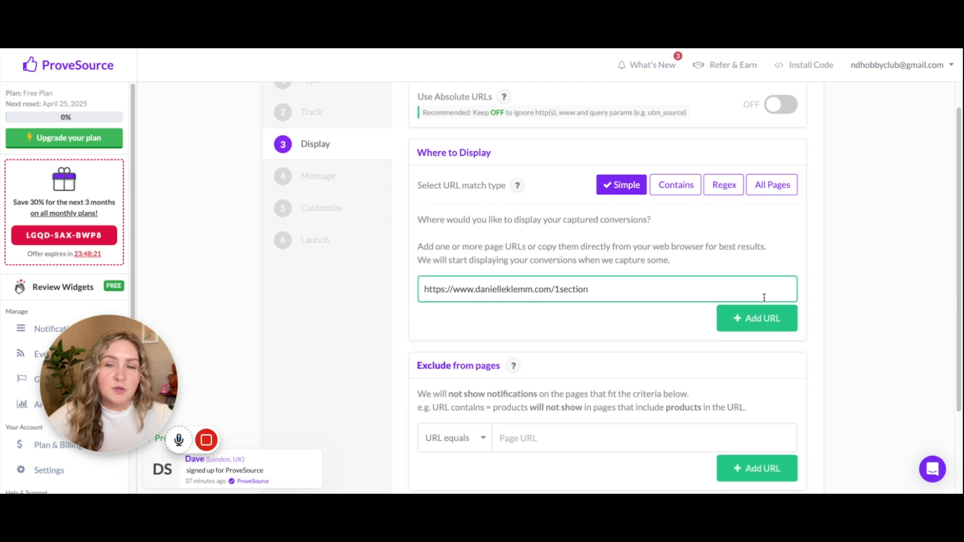
scroll(675, 321, "down", 2)
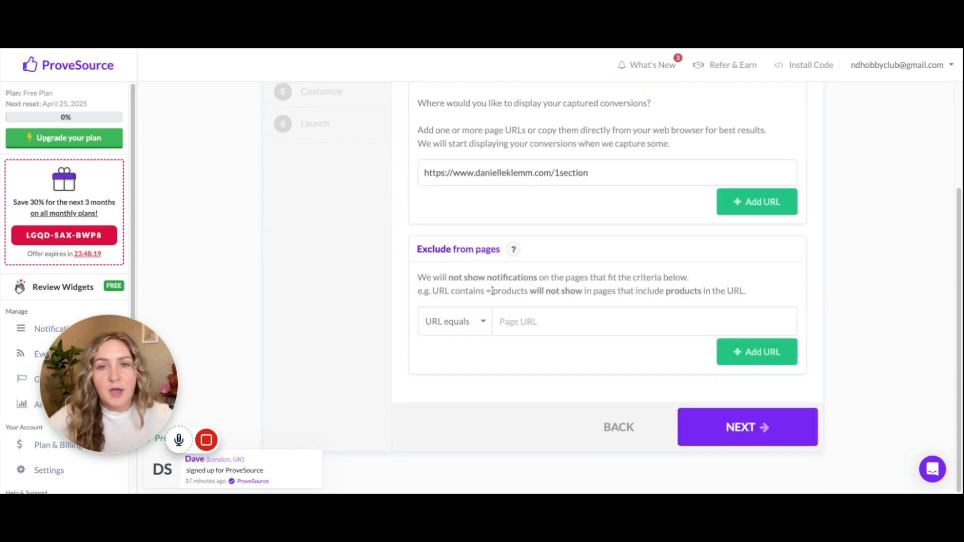
left_click(706, 438)
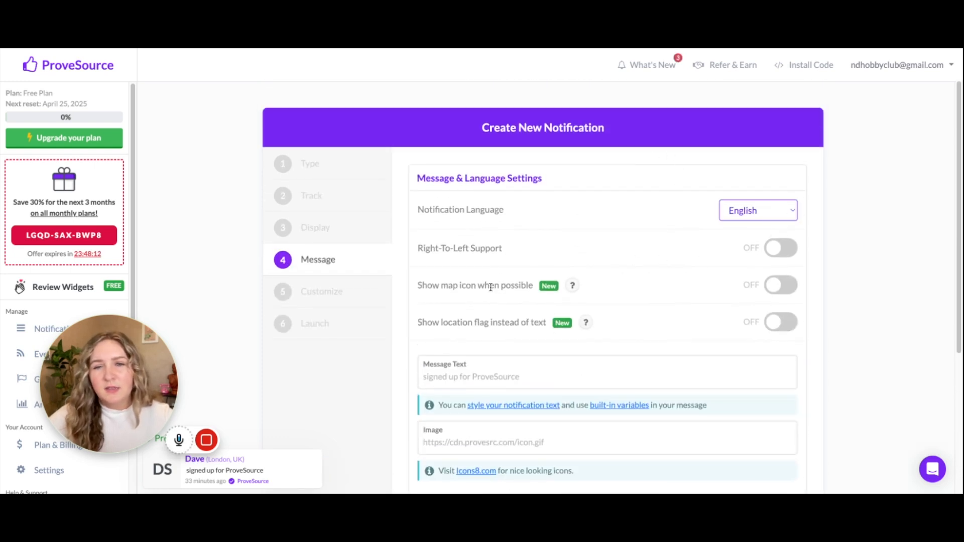
Turn on the location flag instead of text and the map icon when possible for the notification
left_click(779, 322)
left_click_drag(472, 322, 489, 323)
left_click_drag(136, 391, 904, 415)
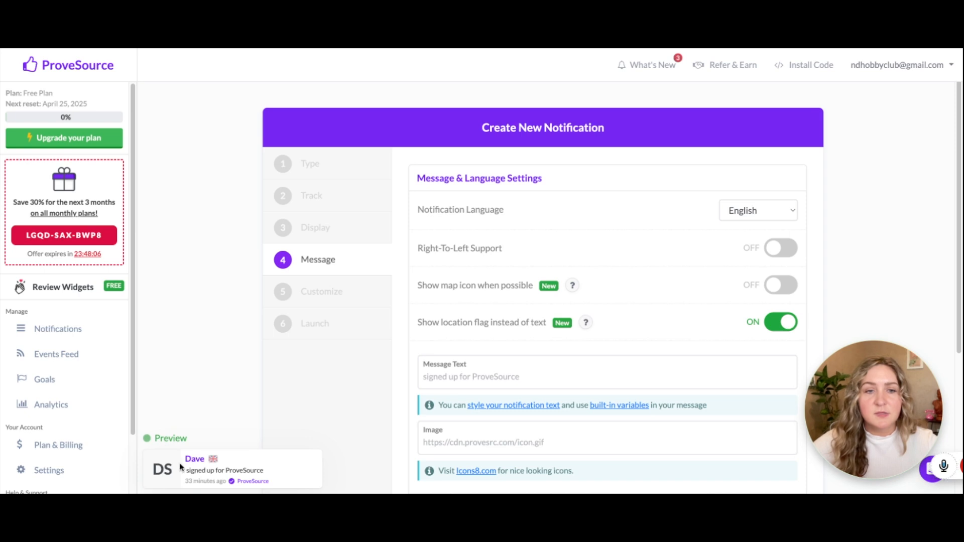
left_click(780, 285)
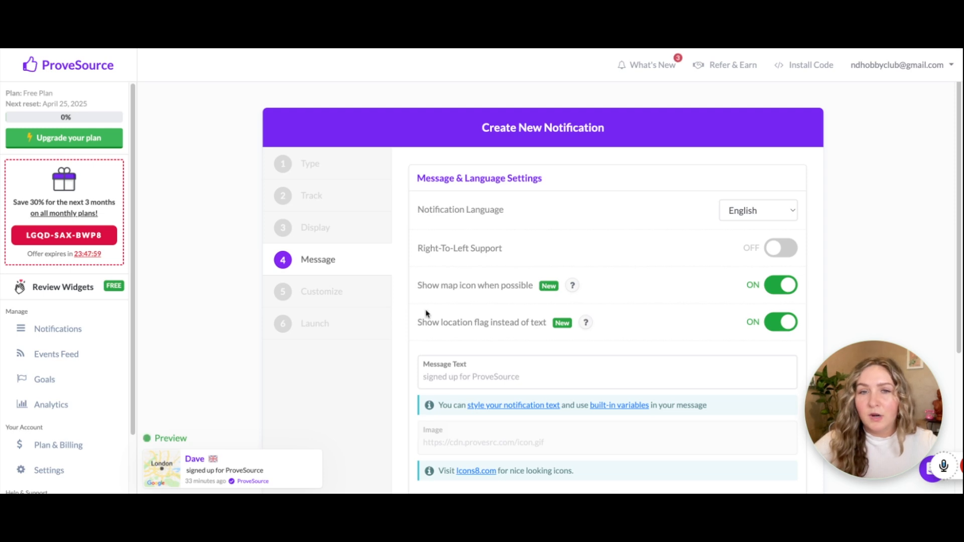
Set the notification's message text to "signed up for masterclass"
scroll(653, 257, "down", 3)
left_click(508, 221)
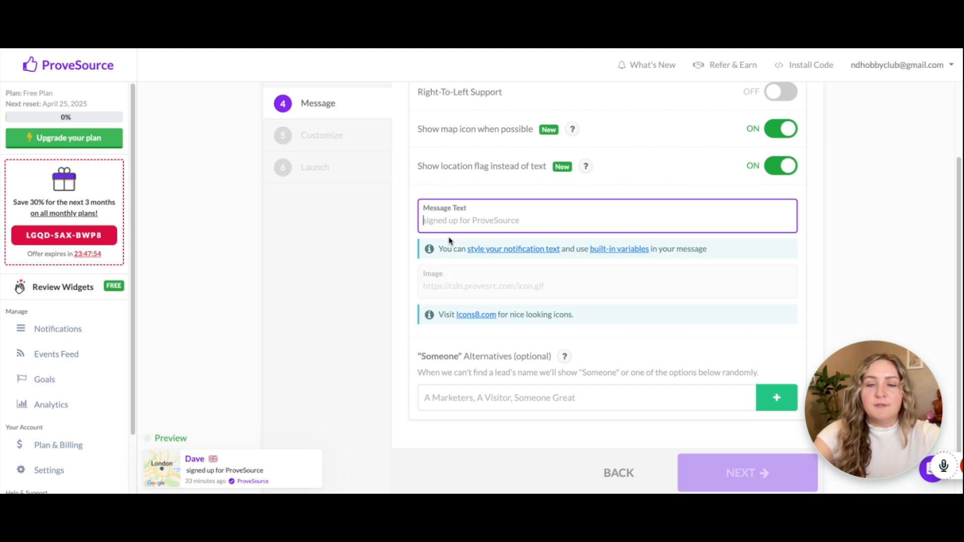
type("purchased offer name")
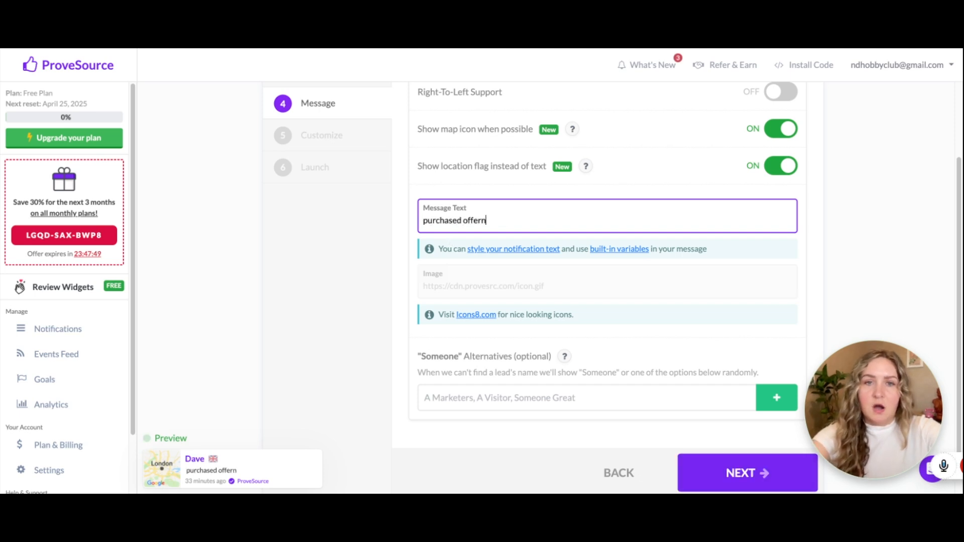
key("BackSpace")
key("BackSpace")
key("BackSpace")
key("BackSpace")
key("BackSpace")
key("BackSpace")
key("BackSpace")
key("BackSpace")
key("BackSpace")
key("BackSpace")
key("BackSpace")
key("BackSpace")
key("BackSpace")
key("BackSpace")
type("signed up for mast")
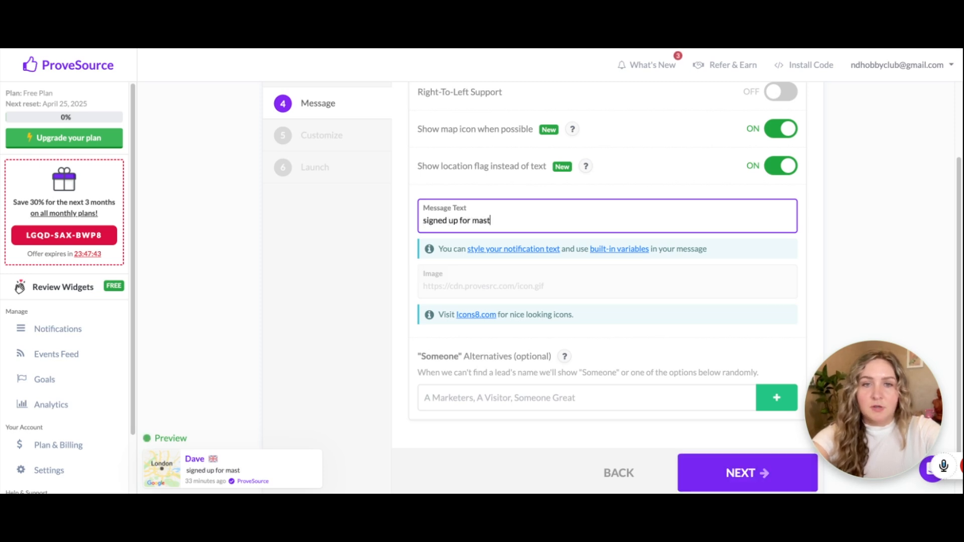
type("etclass")
Review the optional "Someone" alternatives, leave them empty and continue to the customization settings
left_click(442, 397)
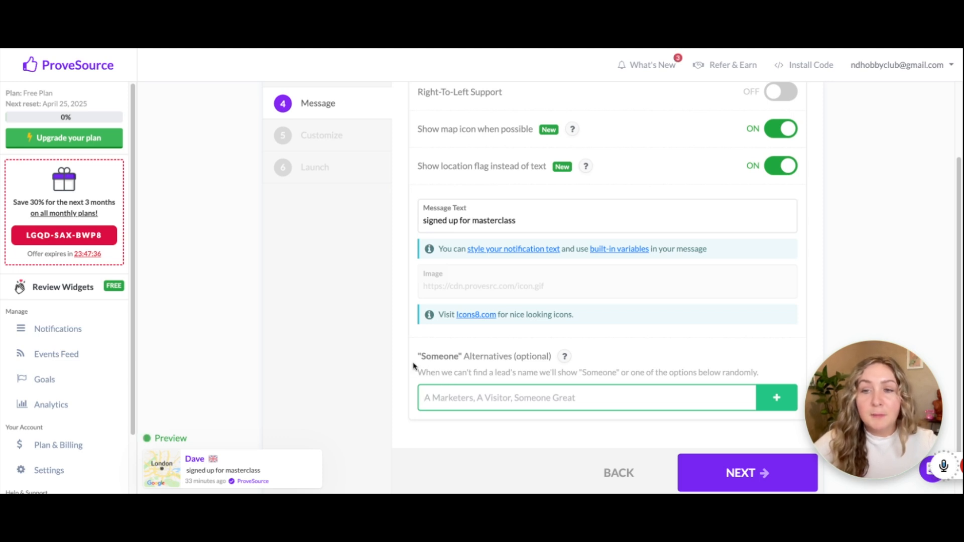
left_click_drag(417, 356, 501, 358)
left_click(507, 397)
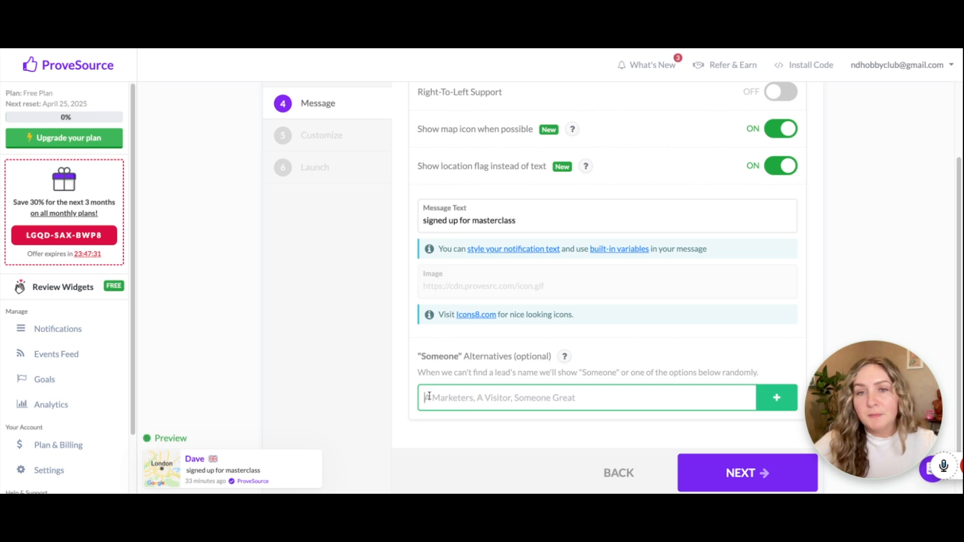
left_click_drag(418, 357, 457, 356)
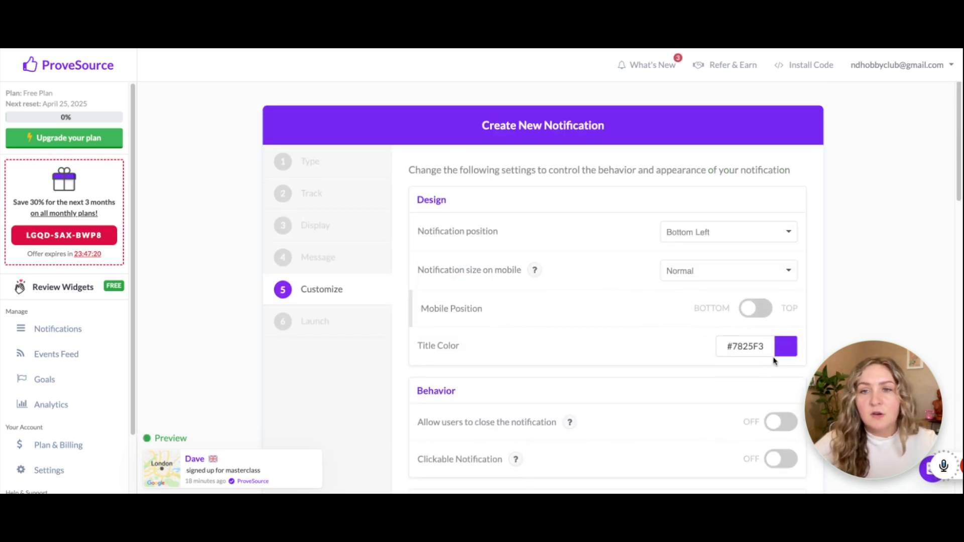
Change the notification's title color to pink, #DE4BCF
left_click(786, 347)
left_click(806, 290)
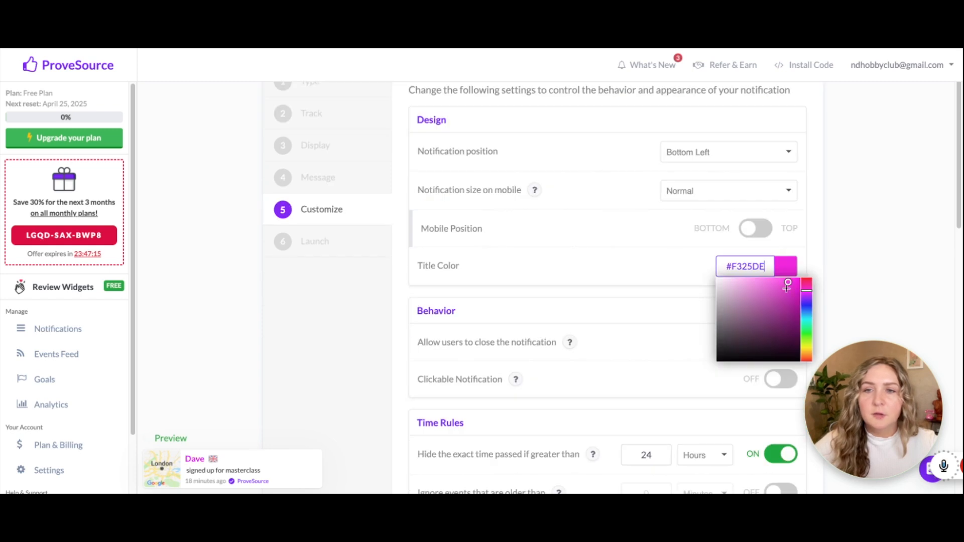
left_click(773, 290)
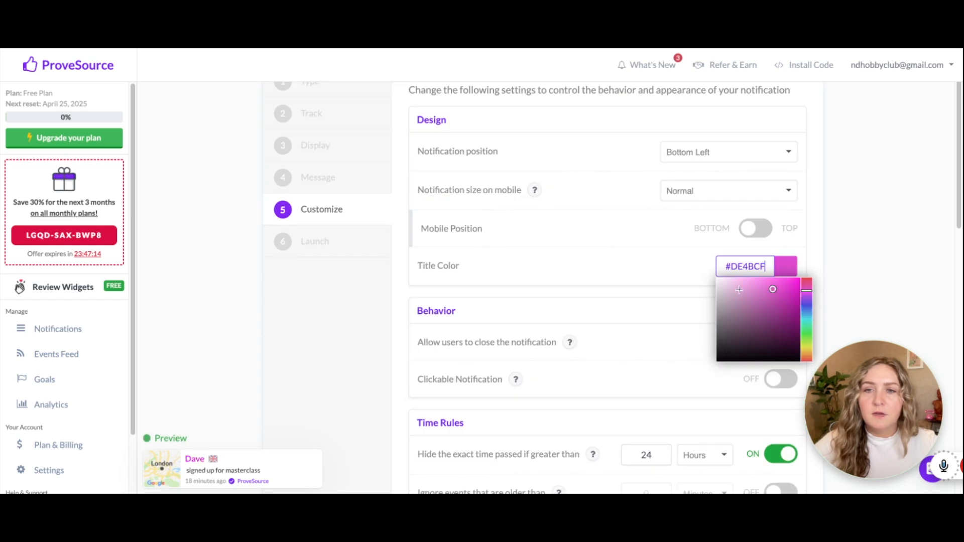
left_click(559, 272)
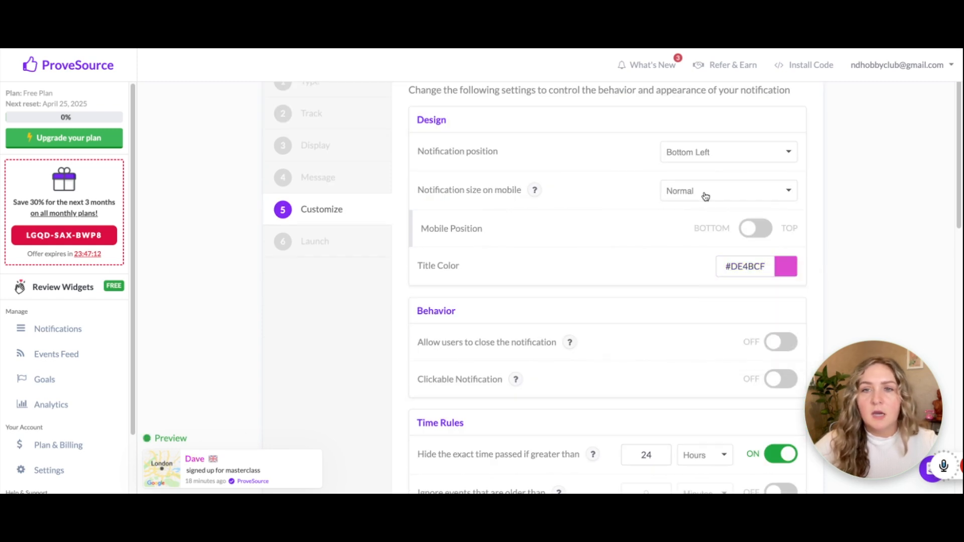
Allow users to close the notification in its behavior settings
scroll(648, 241, "down", 6)
scroll(713, 216, "up", 2)
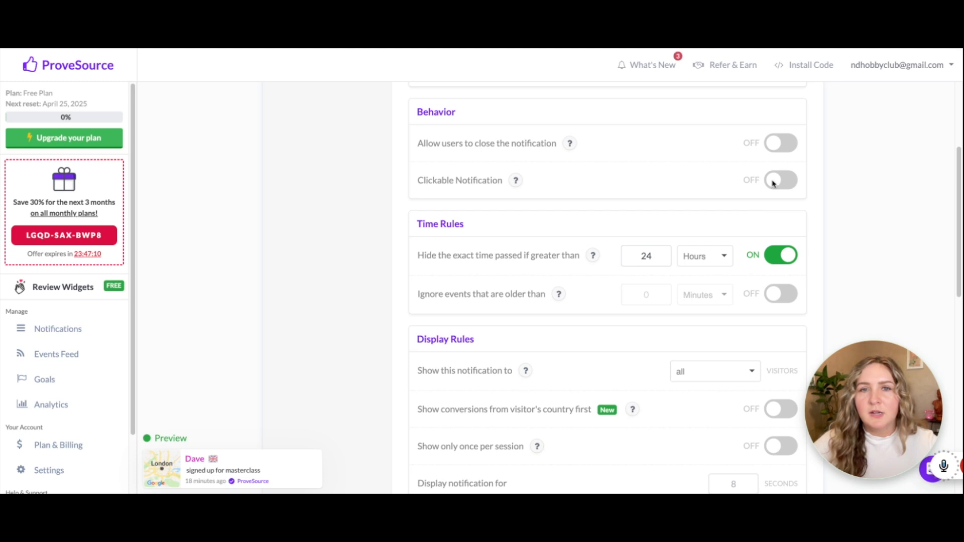
left_click(776, 147)
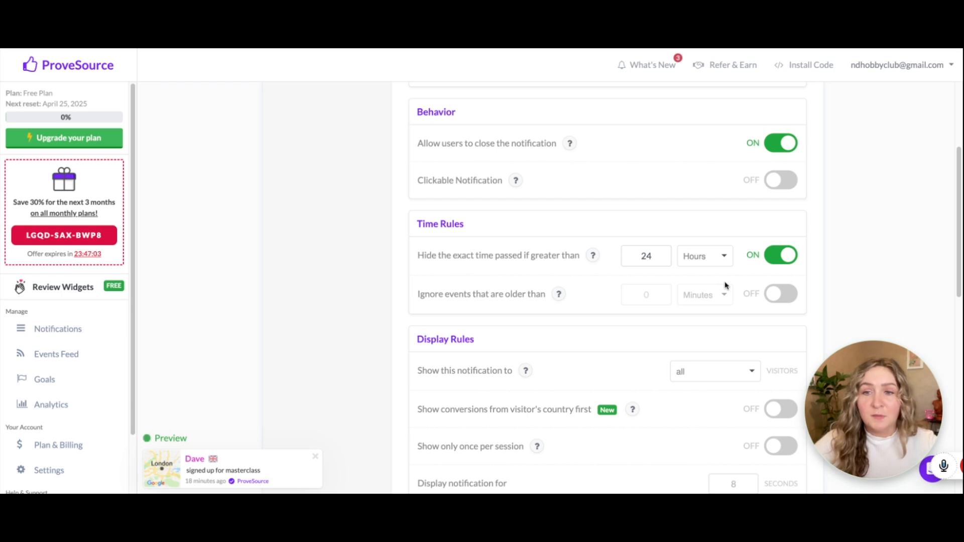
Review the time, display and filter rules, keep their defaults and continue to the launch stage
scroll(730, 304, "down", 2)
scroll(725, 308, "down", 5)
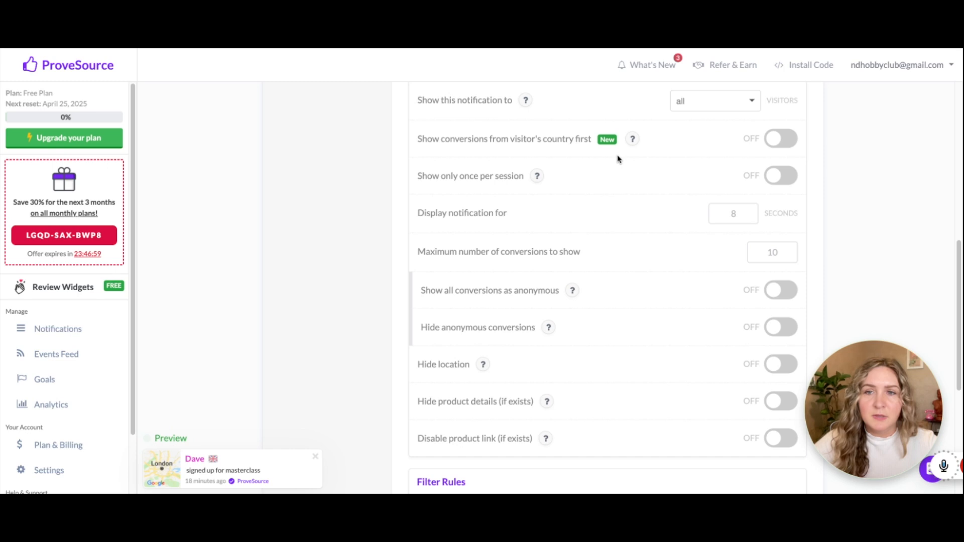
scroll(724, 177, "down", 5)
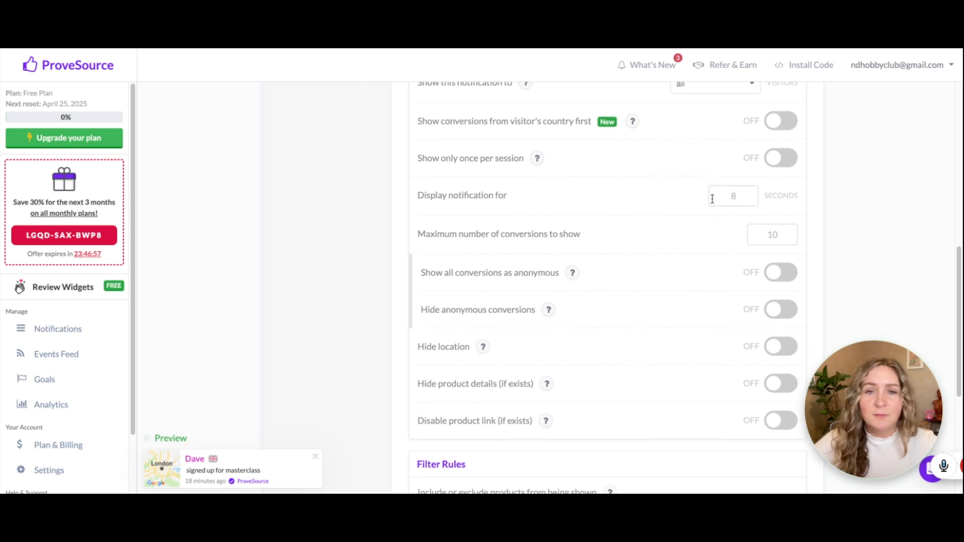
scroll(650, 183, "down", 2)
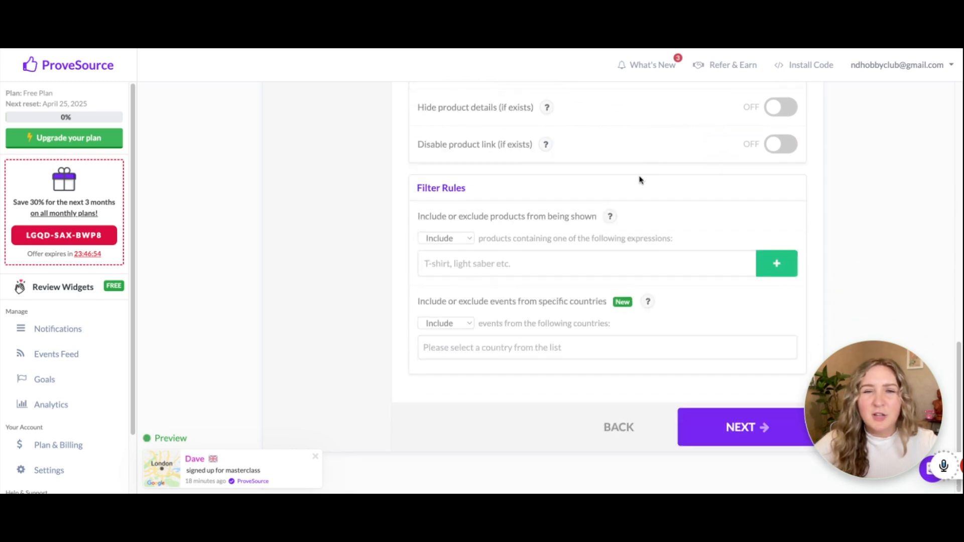
left_click(718, 474)
Name the notification "Sales Page Notif" and launch it
left_click(575, 389)
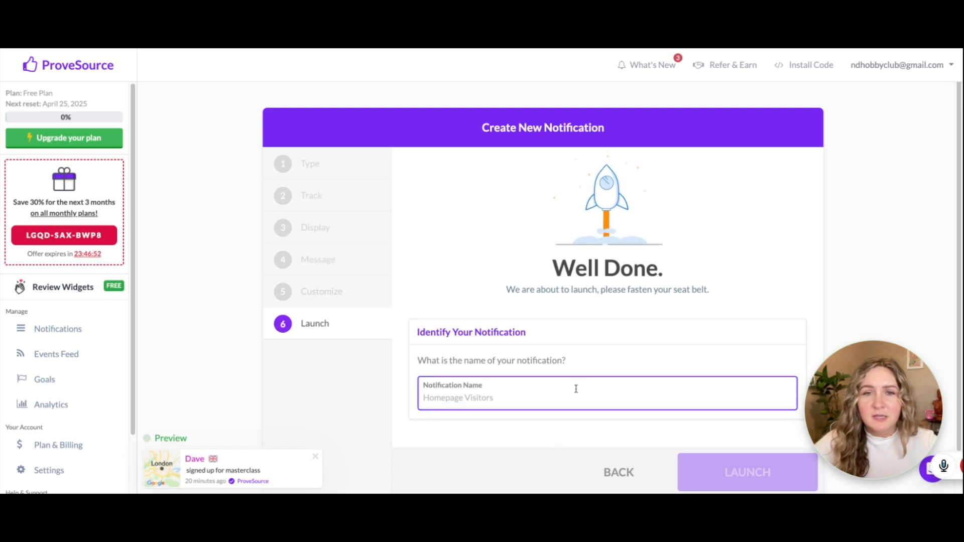
type("Sales P")
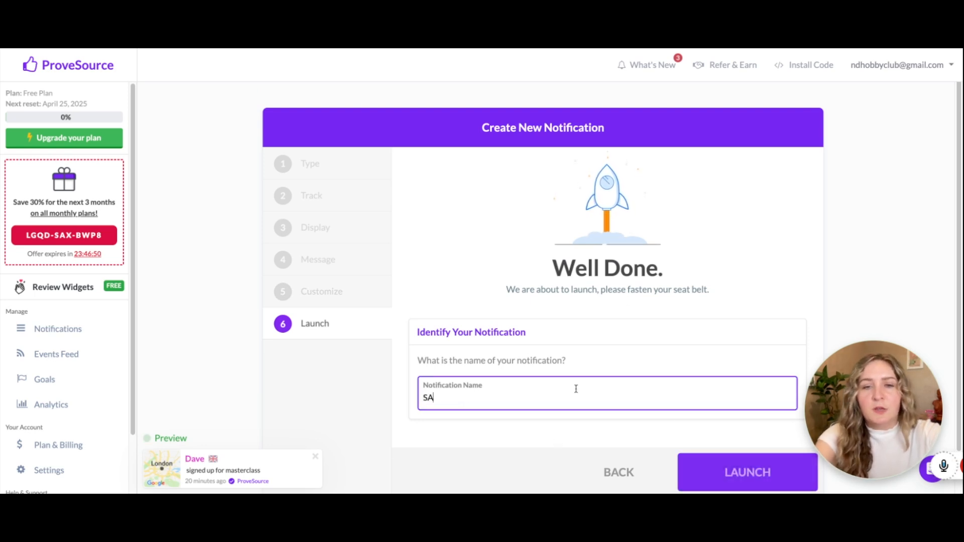
type("age Notif")
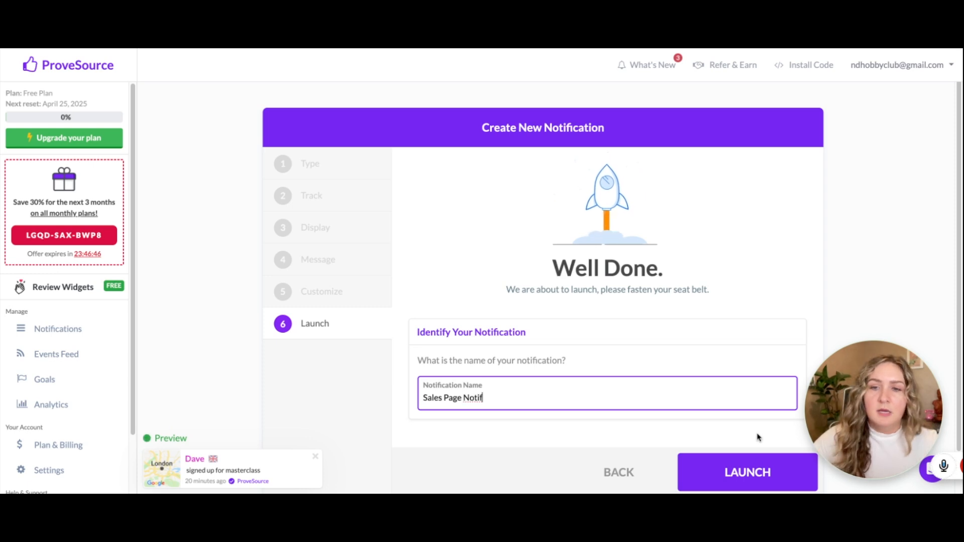
left_click(753, 469)
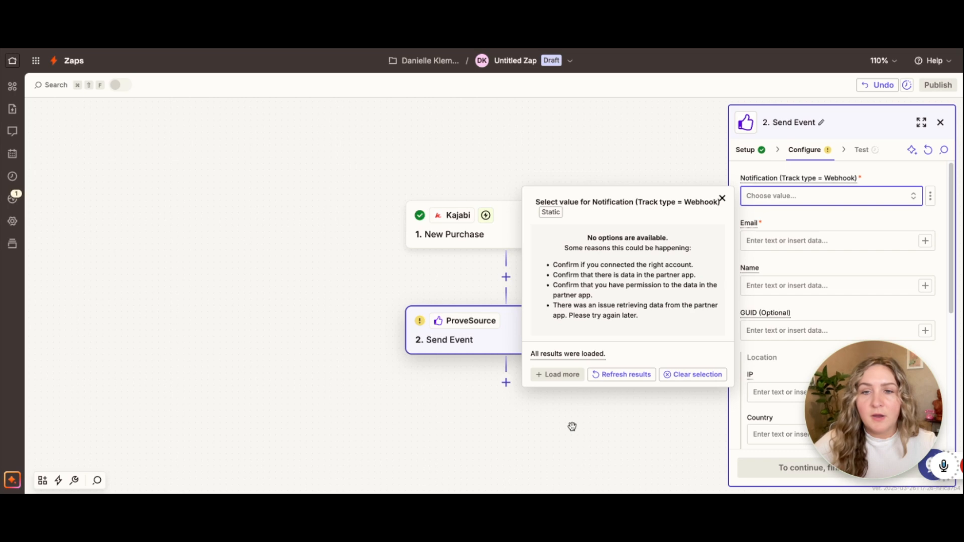
In Zapier's ProveSource Send Event action, refresh the notification options, select Sales Page Notif and map Email to Kajabi's Member Email
left_click(631, 376)
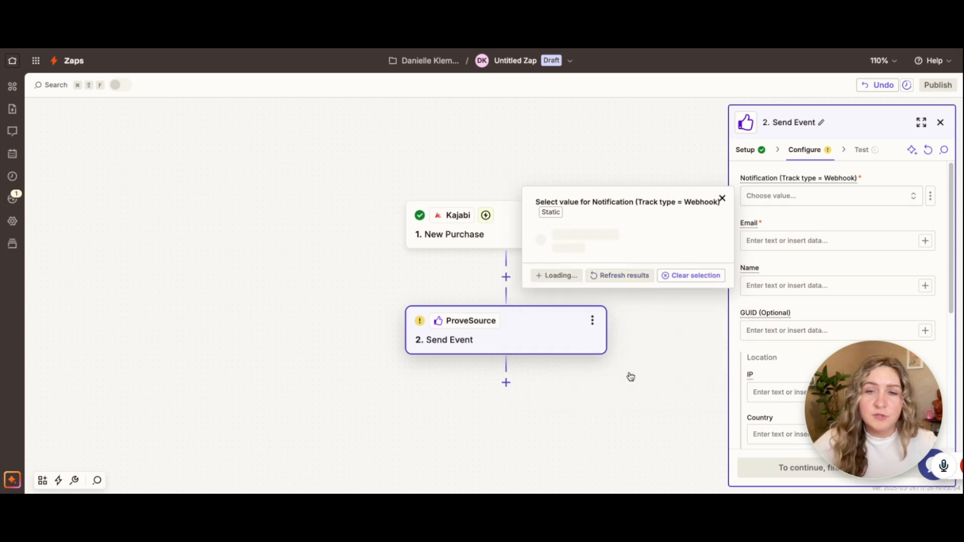
left_click(583, 232)
left_click(758, 241)
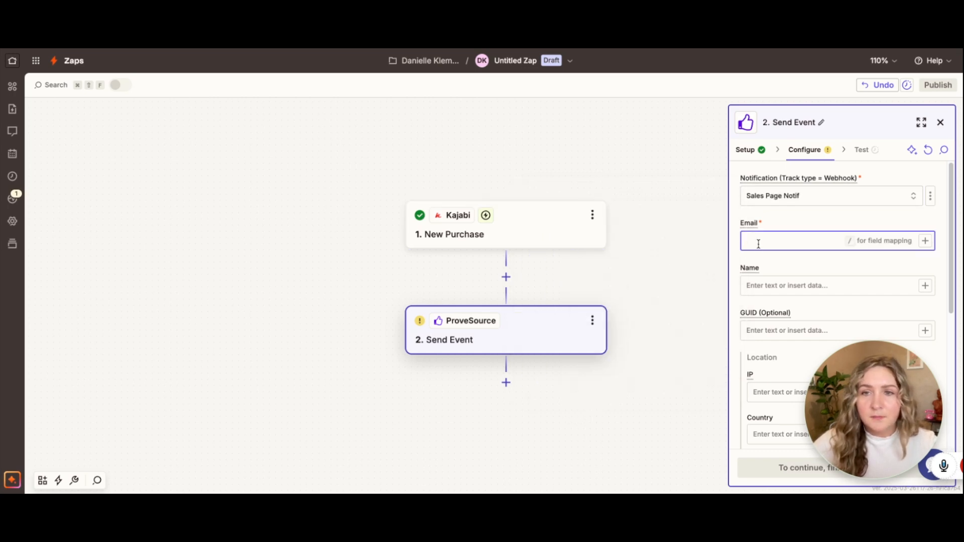
type("/")
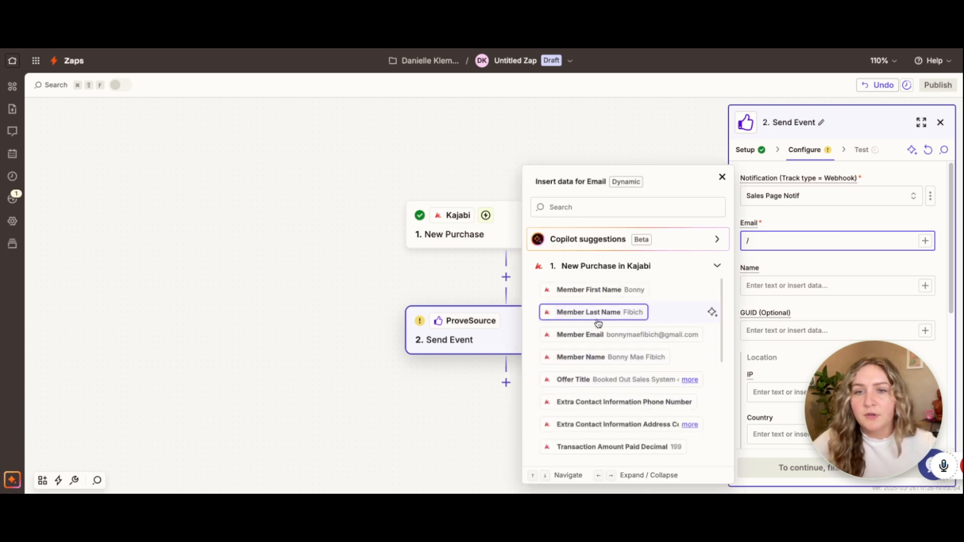
left_click(583, 334)
Map the event's Name to Member First Name from the Kajabi purchase
key("Tab")
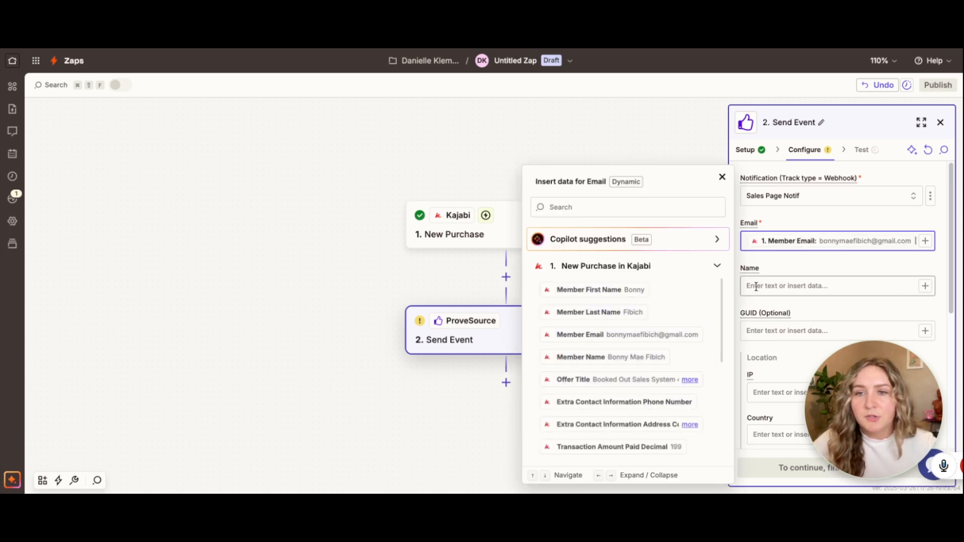
scroll(783, 258, "down", 4)
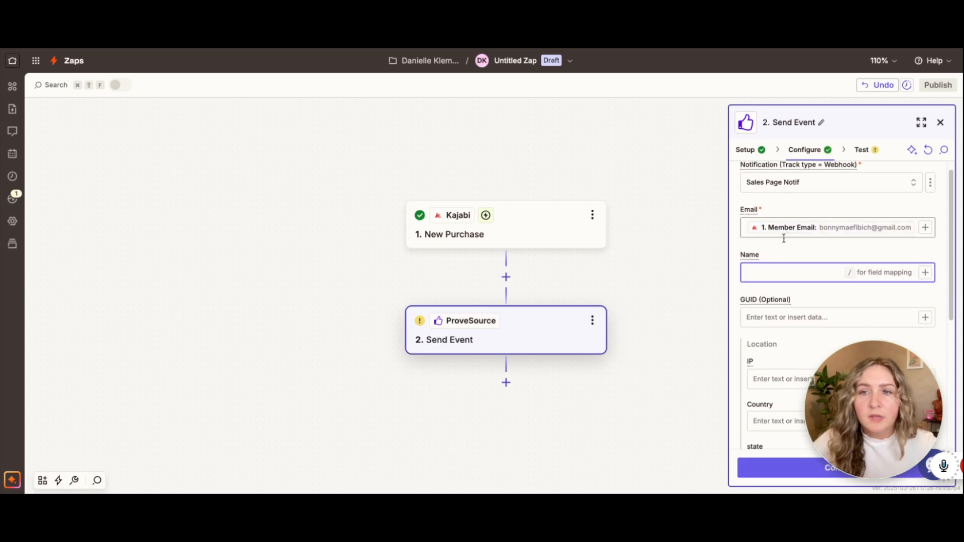
type("/")
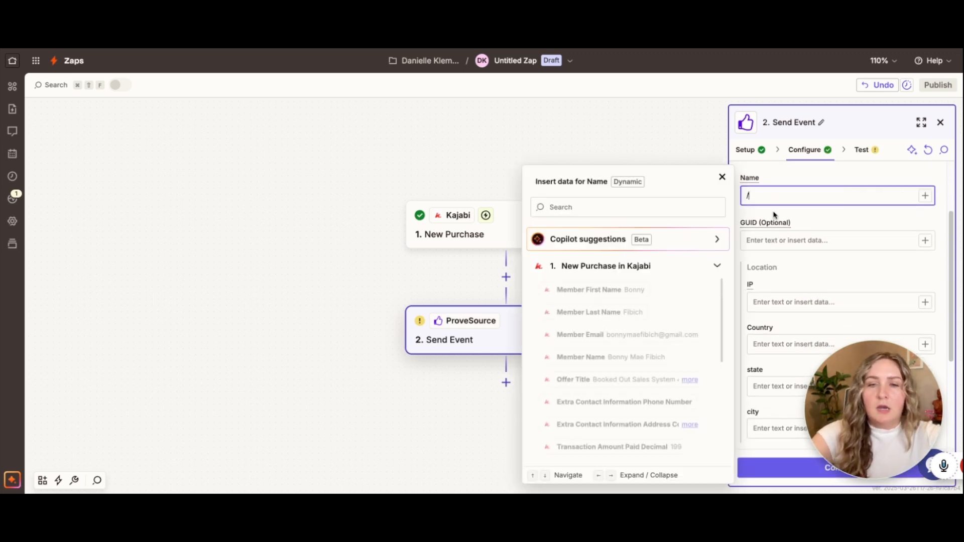
type("d")
key("BackSpace")
left_click(625, 286)
Map the event's Country to Extra Contact Information Address Country from the Kajabi purchase
scroll(793, 226, "down", 4)
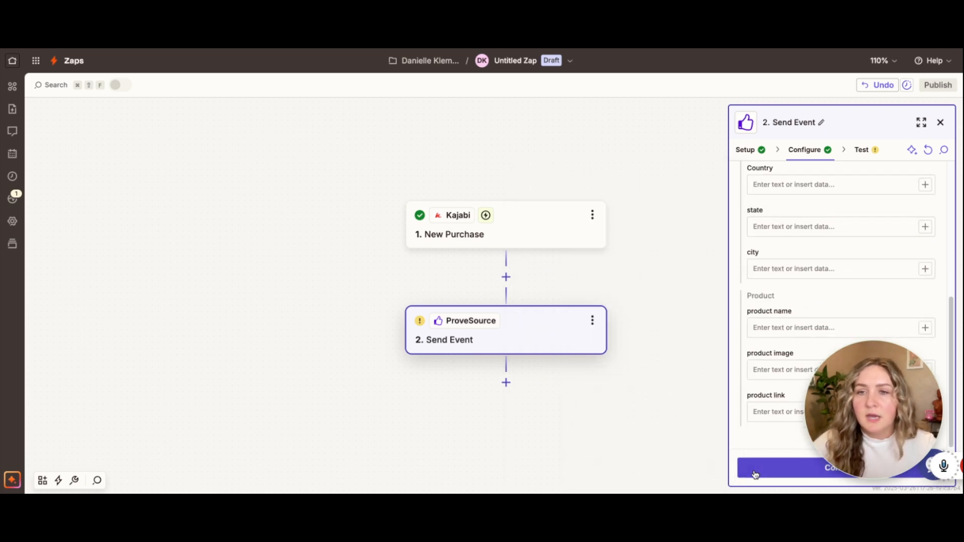
left_click(795, 183)
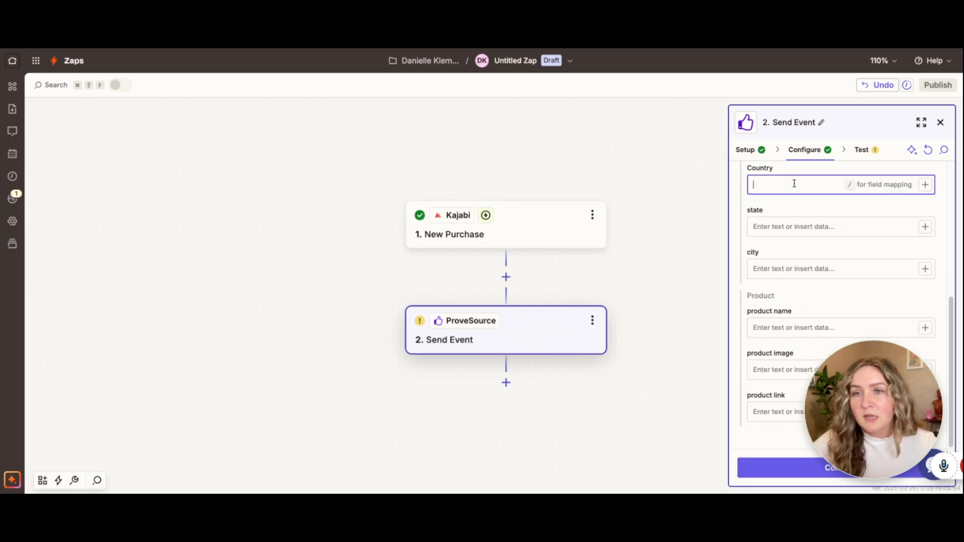
type("//add")
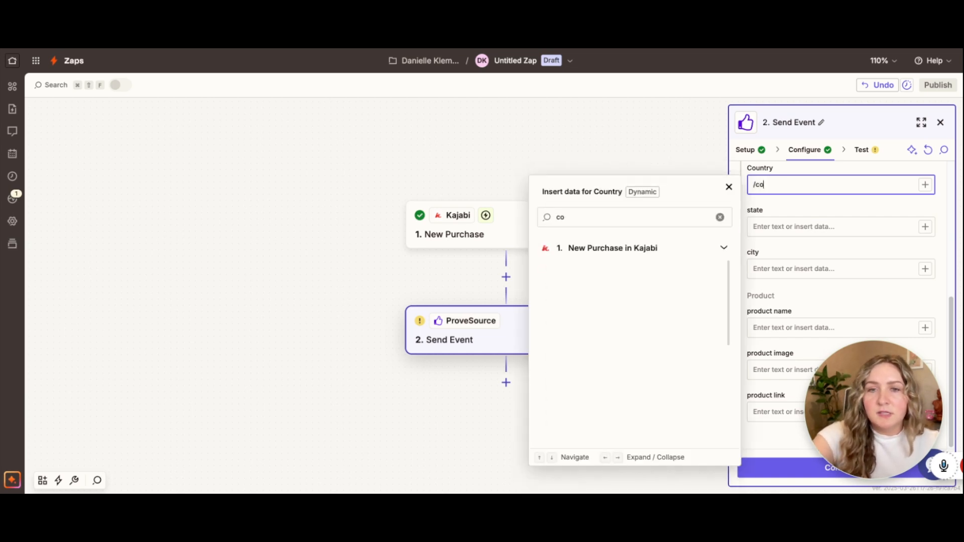
left_click(701, 342)
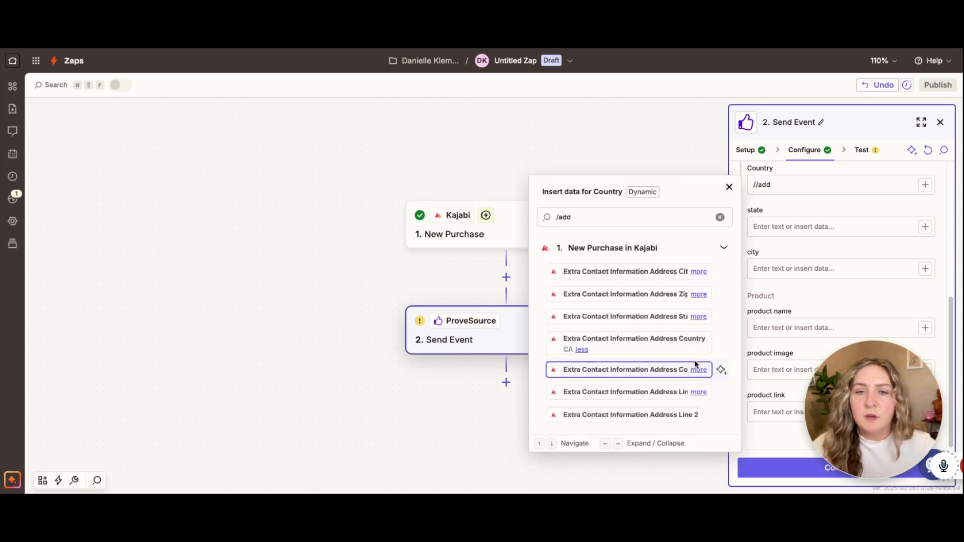
left_click(611, 348)
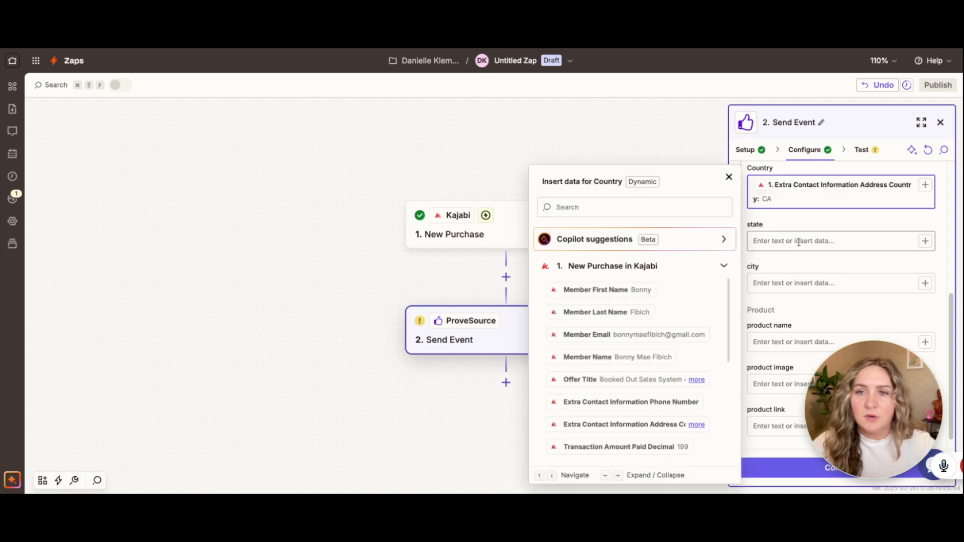
left_click(856, 215)
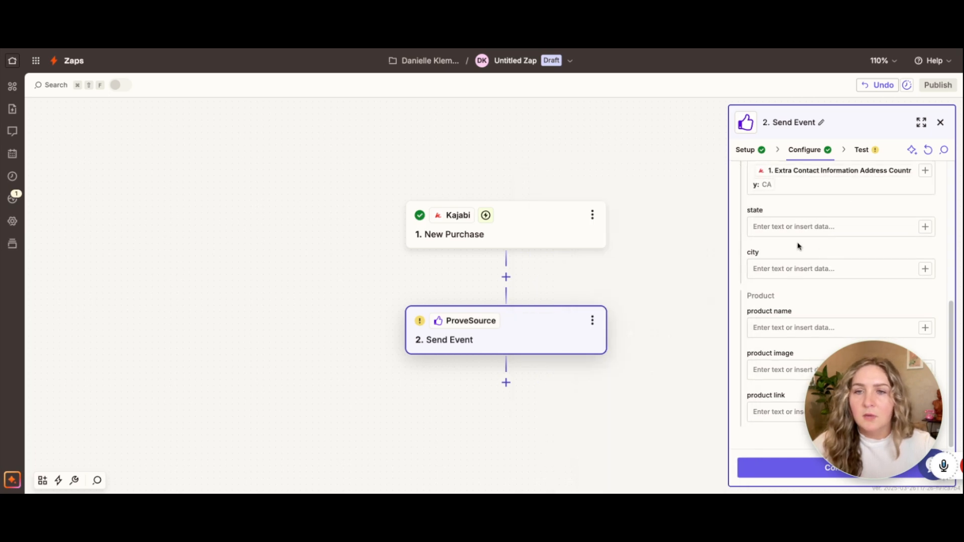
Finish configuring the Send Event action, leaving the remaining fields empty, and test it by sending an event to ProveSource
scroll(775, 343, "up", 5)
left_click(764, 469)
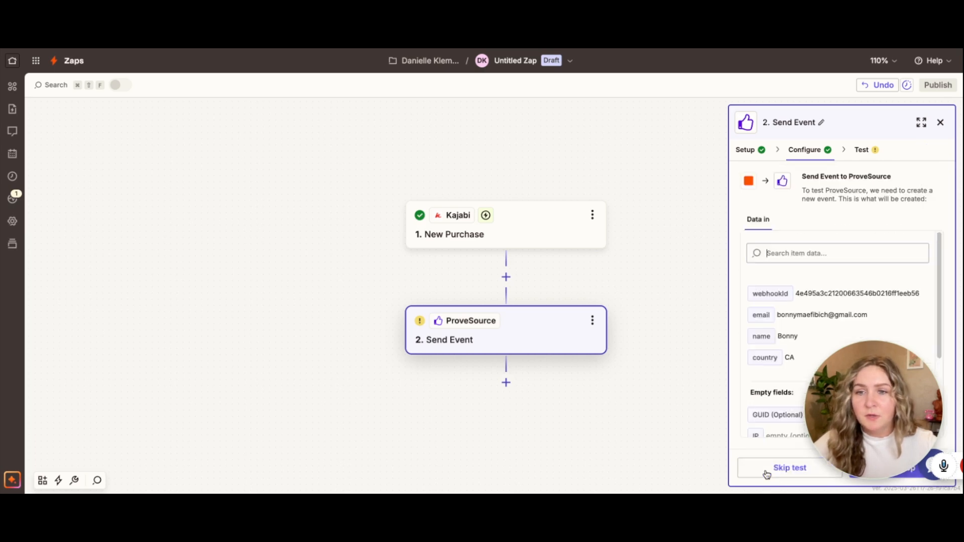
left_click(871, 467)
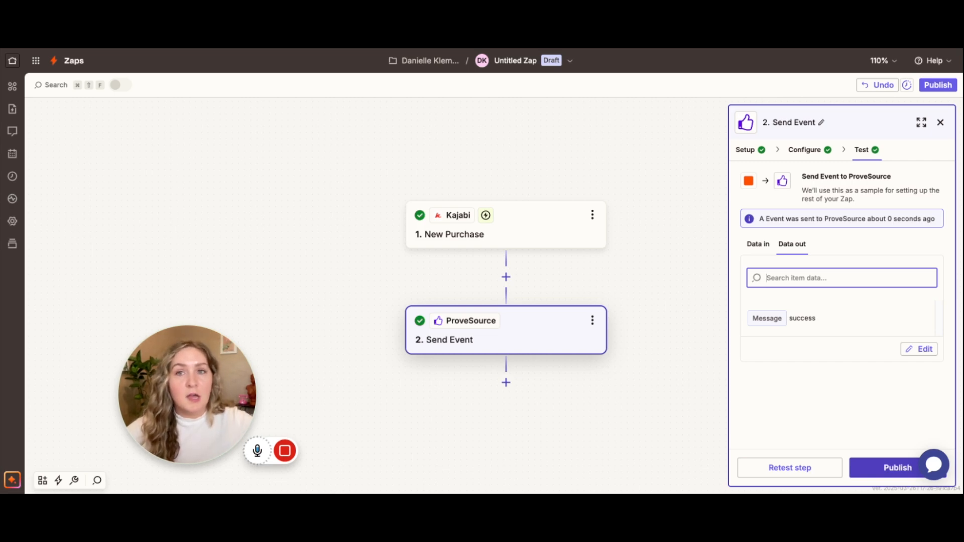
left_click(284, 451)
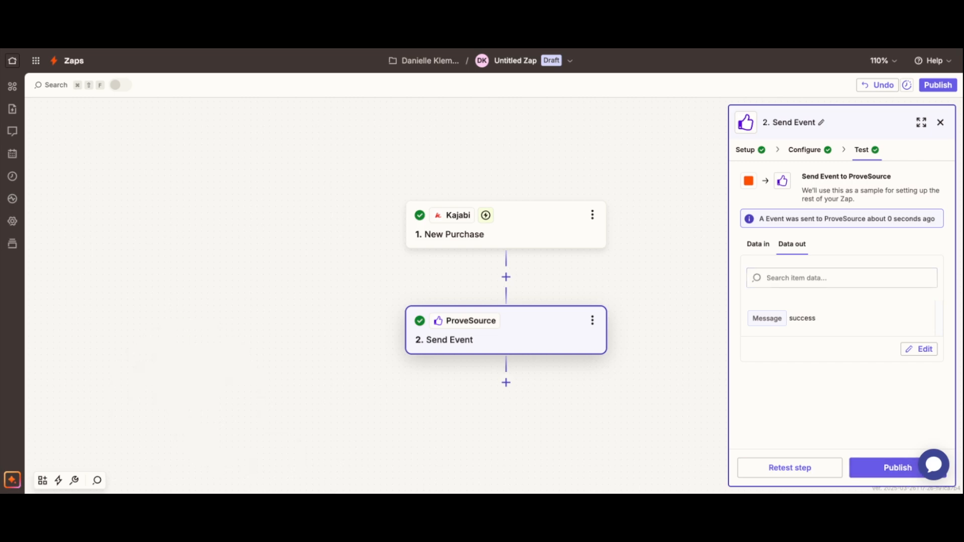